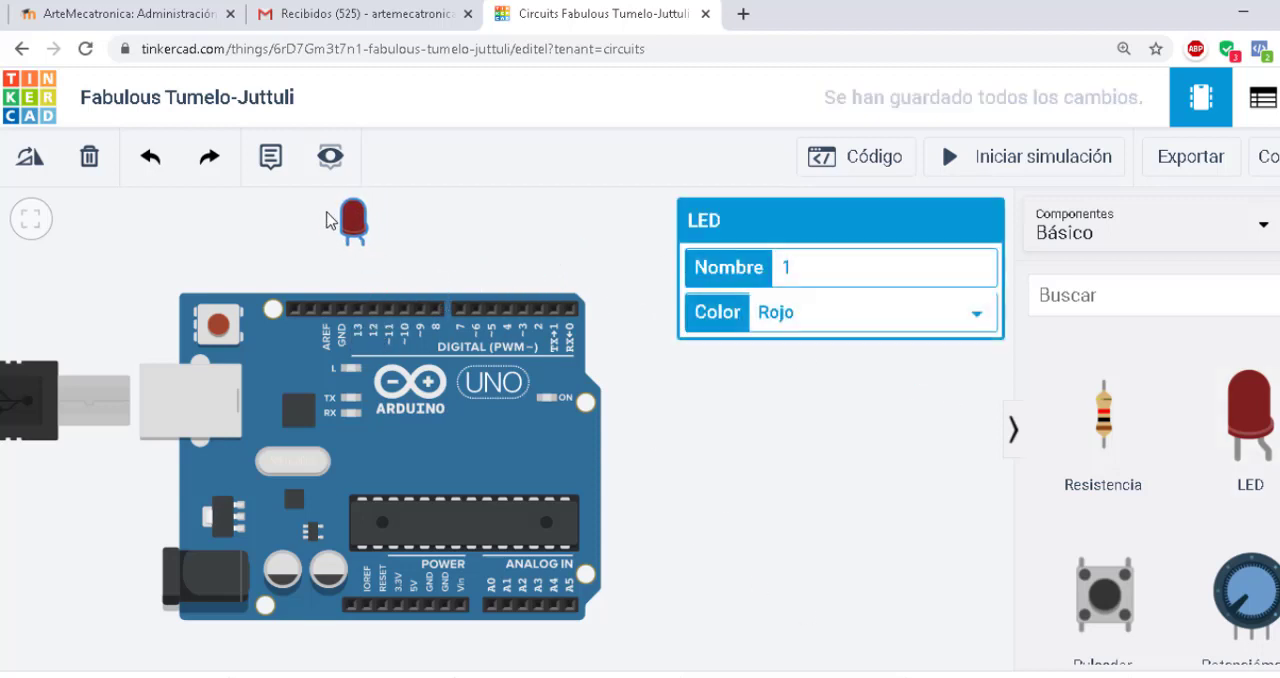
Move the red LED below the Arduino and add a resistor with its upper end on the 5V pin
left_click_drag(354, 225, 411, 655)
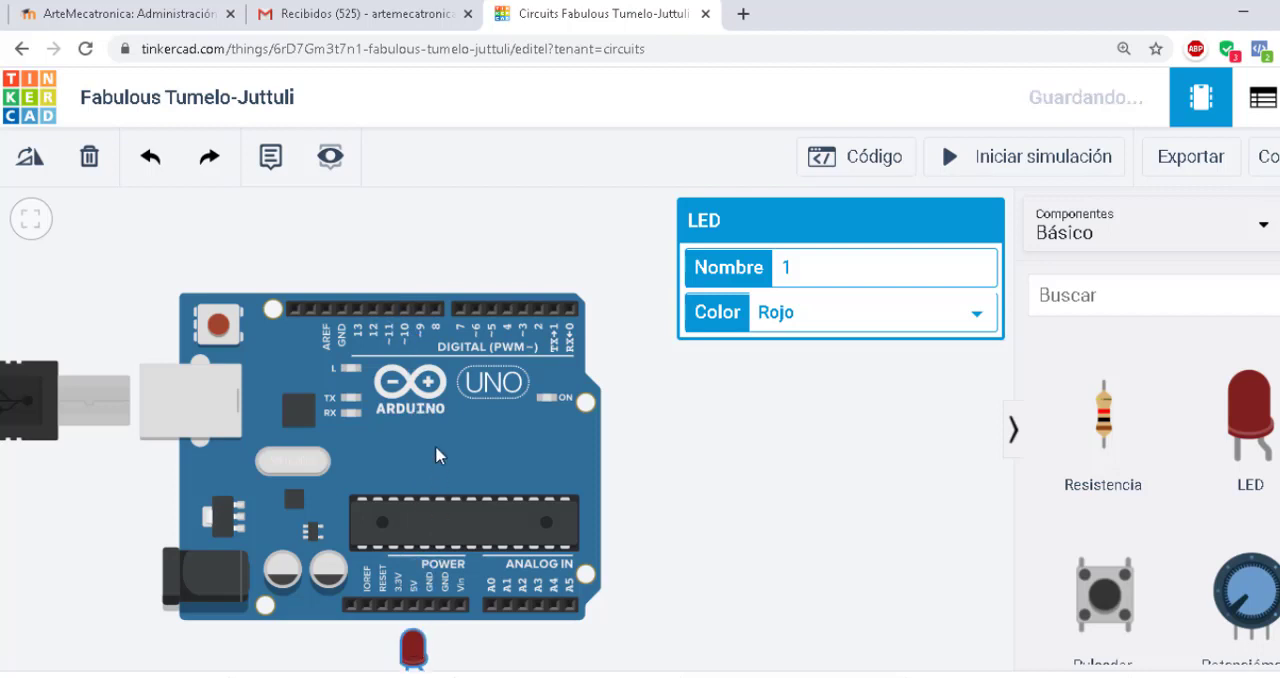
left_click_drag(437, 451, 447, 329)
left_click_drag(408, 656, 420, 590)
left_click_drag(1104, 425, 490, 578)
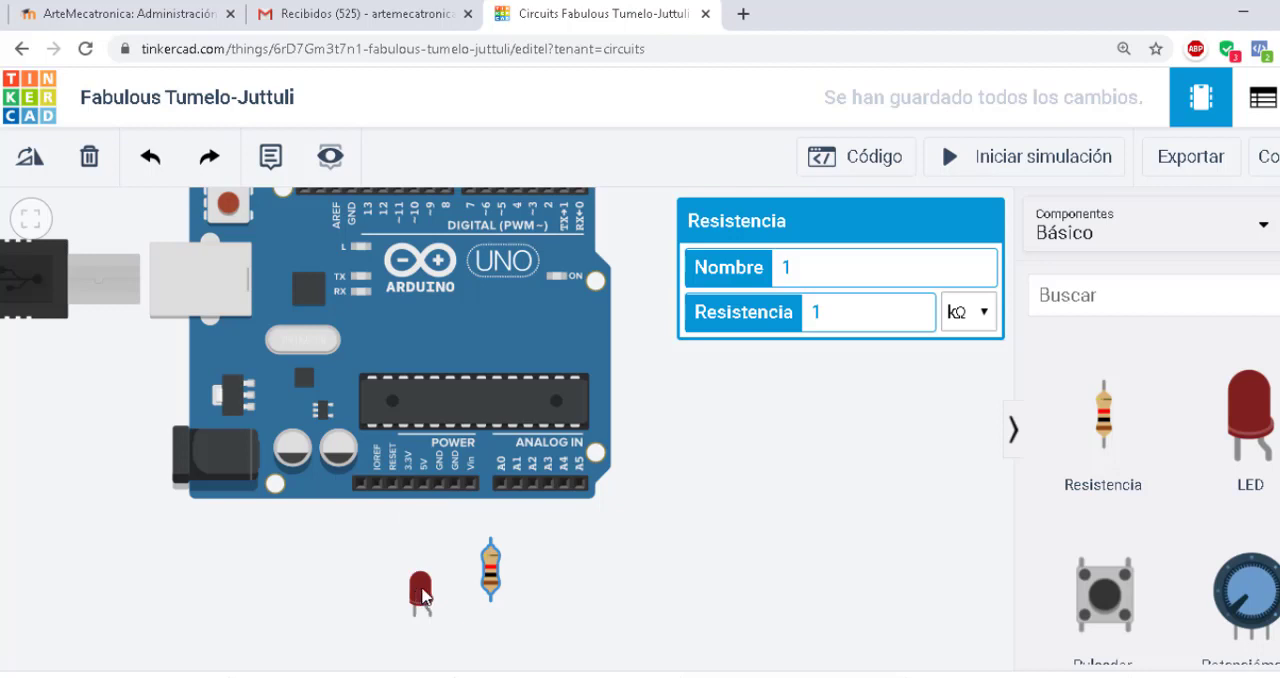
left_click_drag(421, 592, 336, 583)
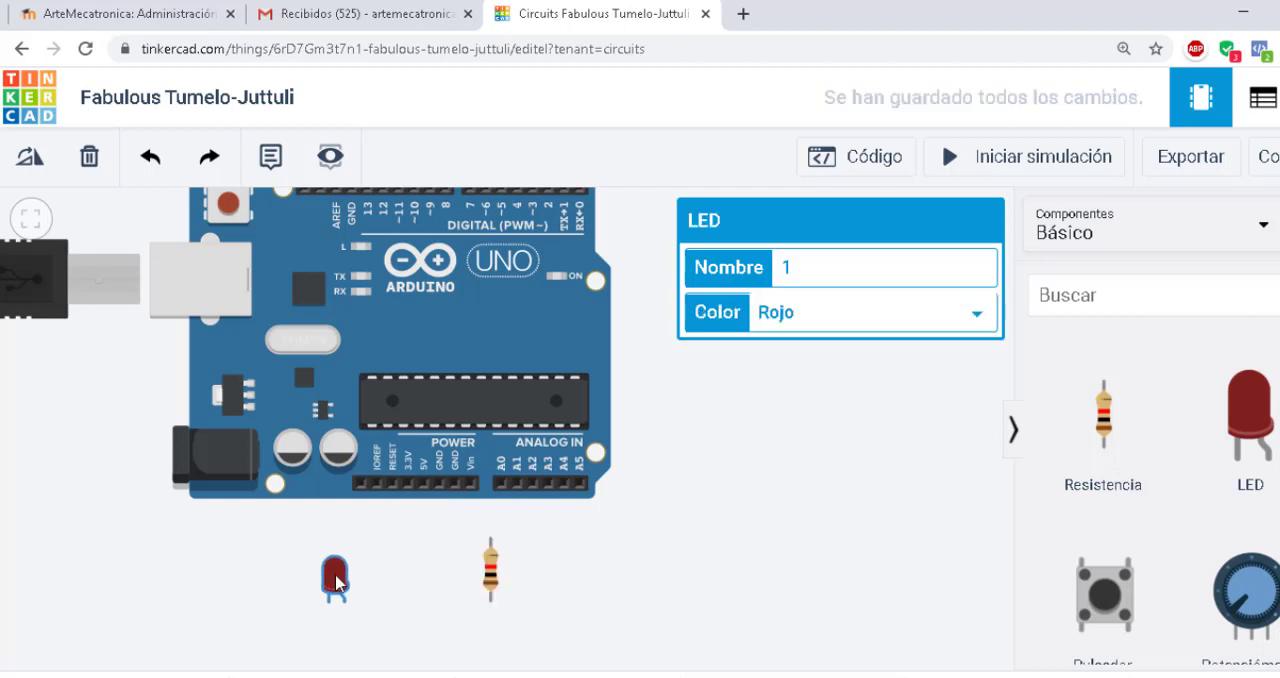
left_click_drag(490, 575, 423, 528)
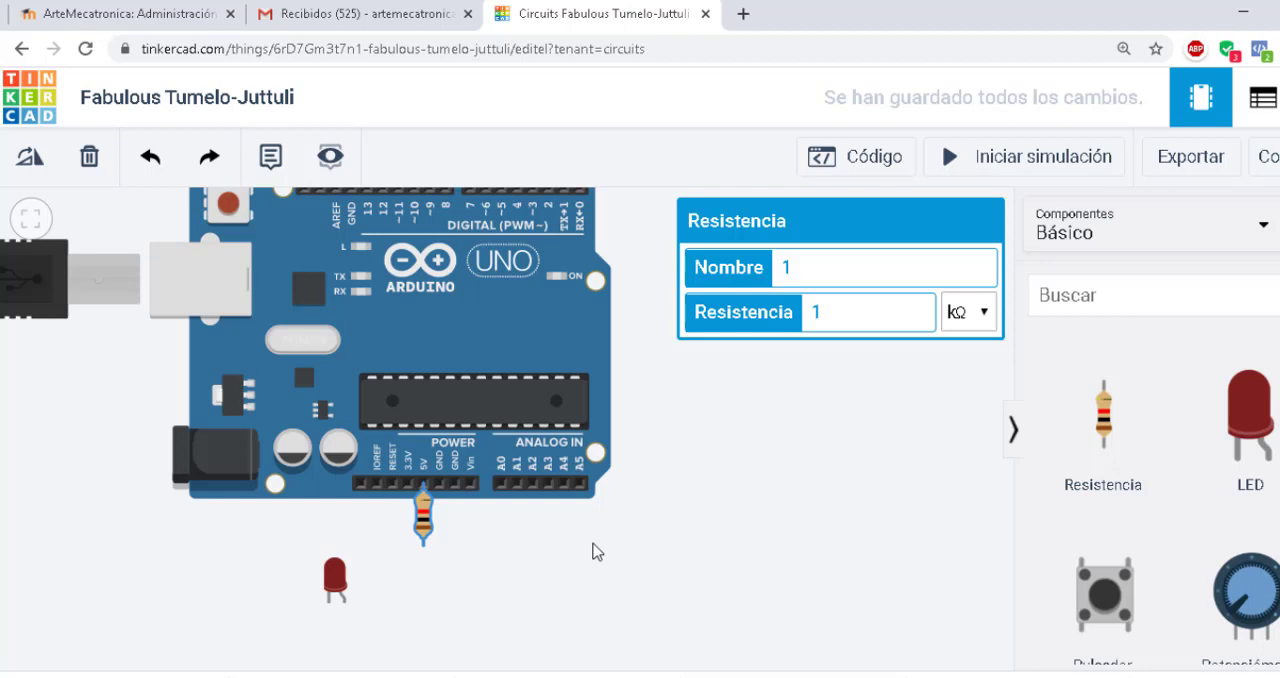
Rotate the LED so its legs point up and attach its anode to the resistor's lower end
left_click(335, 585)
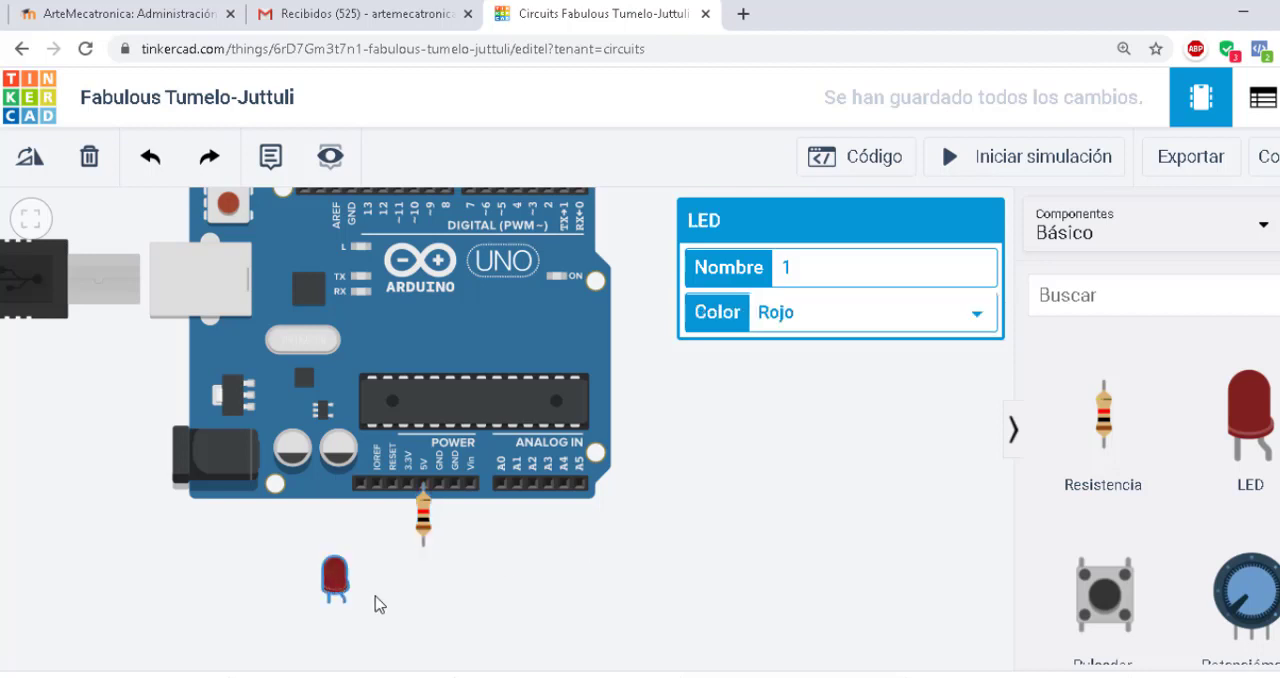
left_click(28, 158)
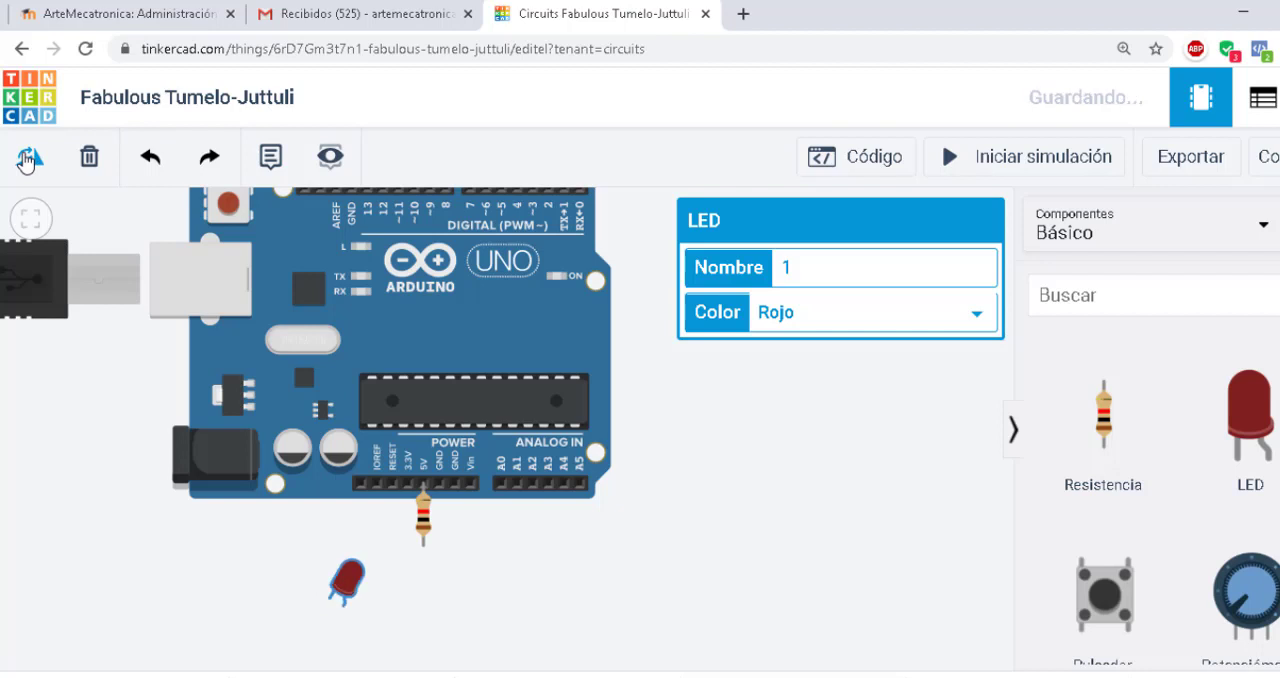
left_click(28, 158)
left_click(28, 158)
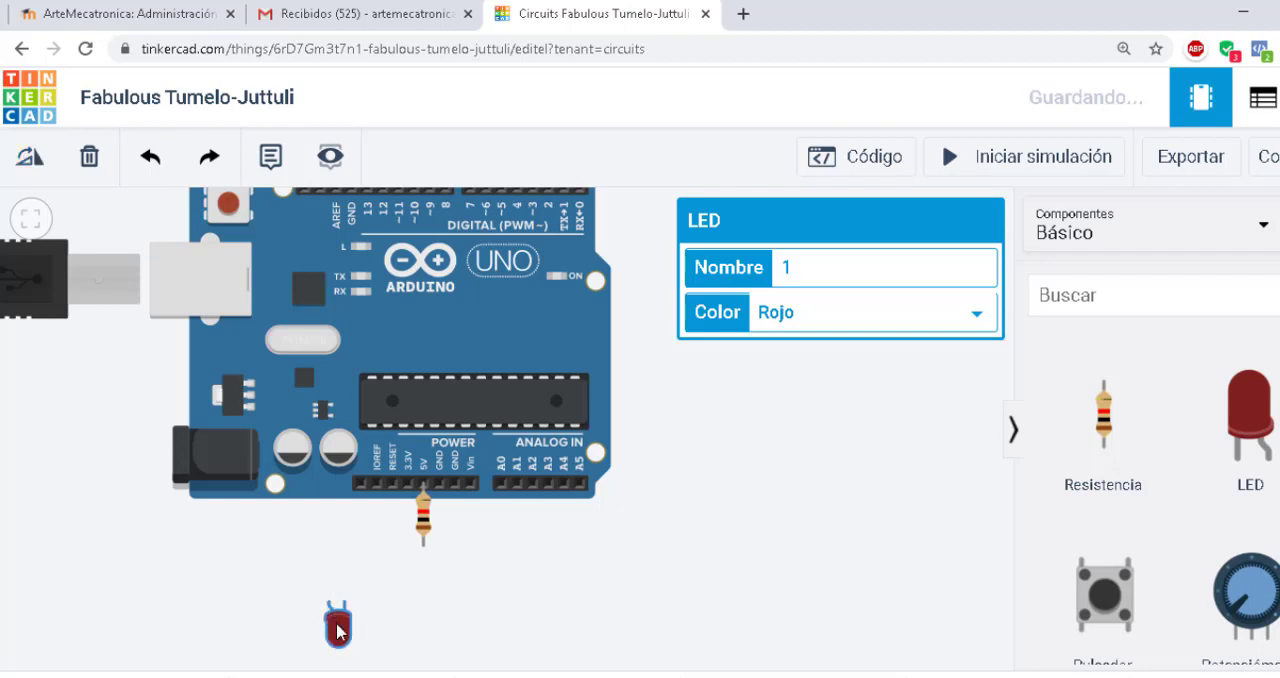
left_click_drag(338, 622, 440, 578)
Wire the LED's cathode to the second GND pin of the Arduino's power header
left_click(440, 549)
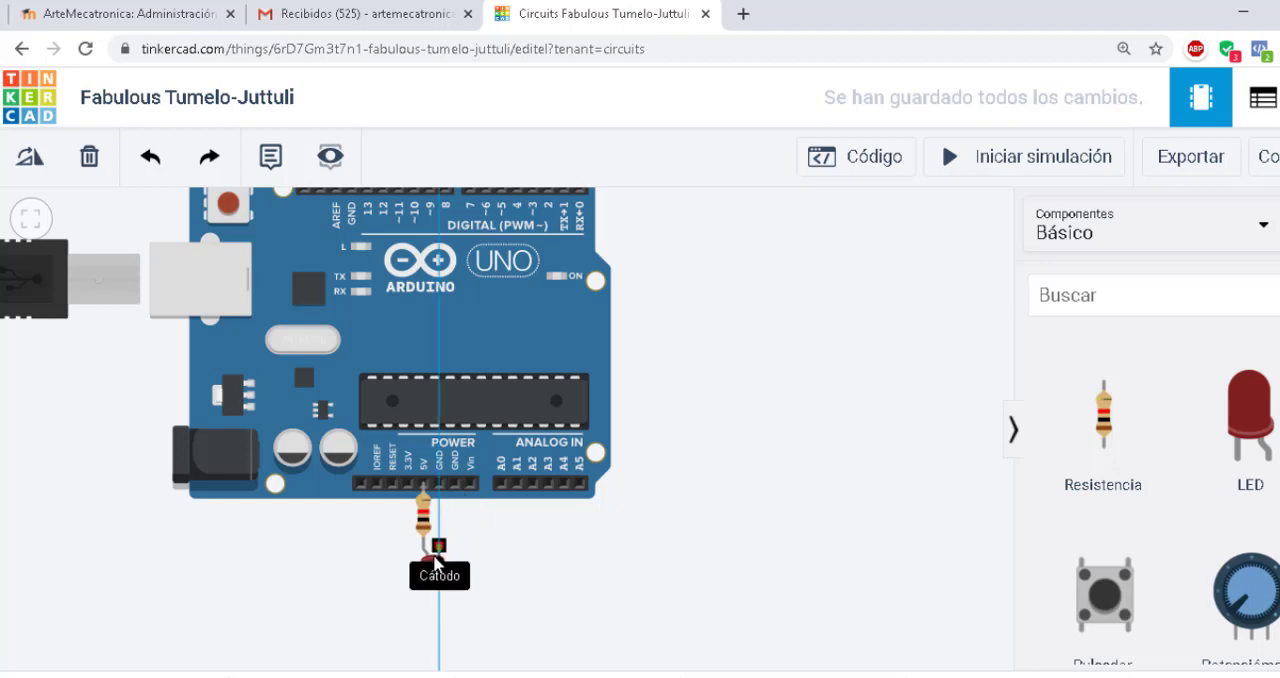
left_click(453, 487)
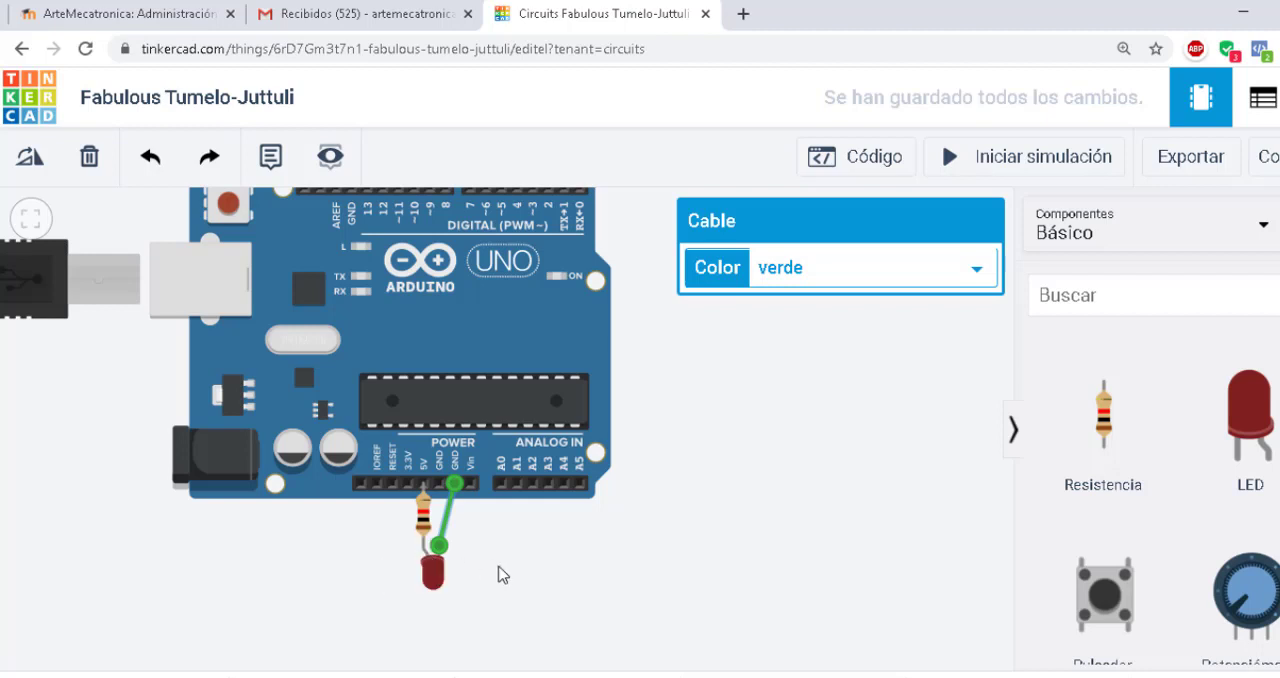
left_click(528, 541)
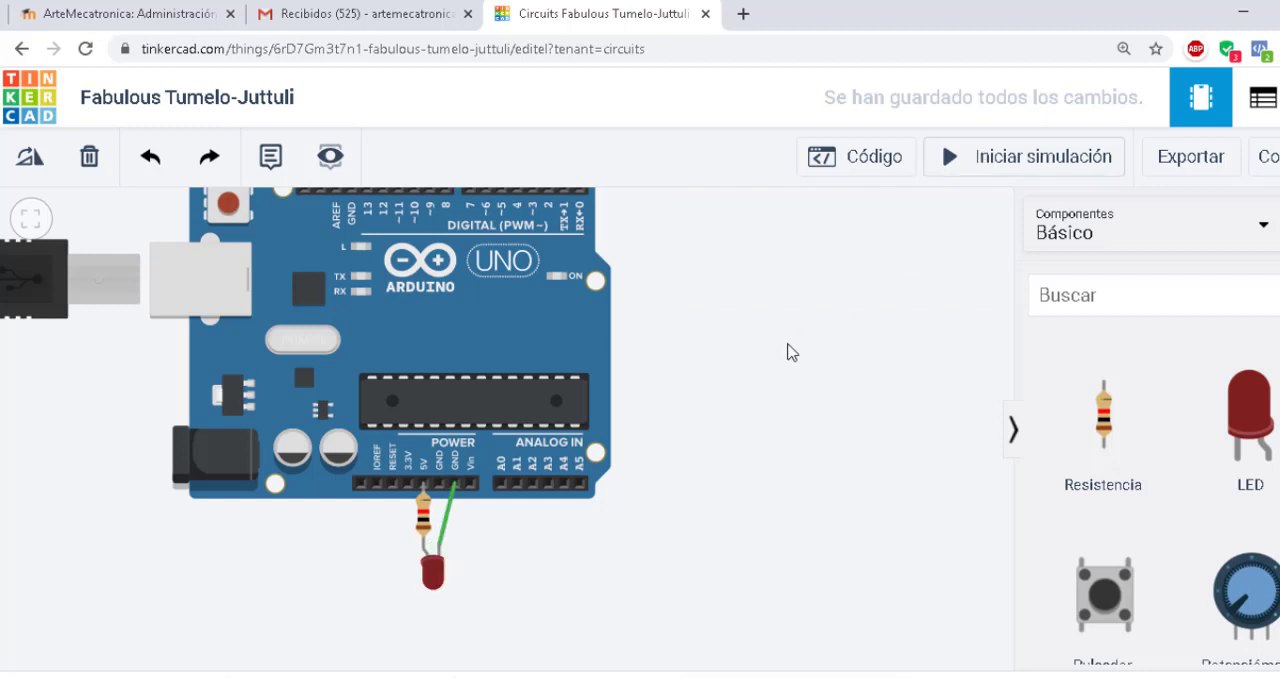
Run the simulation to check the LED, and stop it again
left_click_drag(786, 351, 771, 409)
left_click(966, 163)
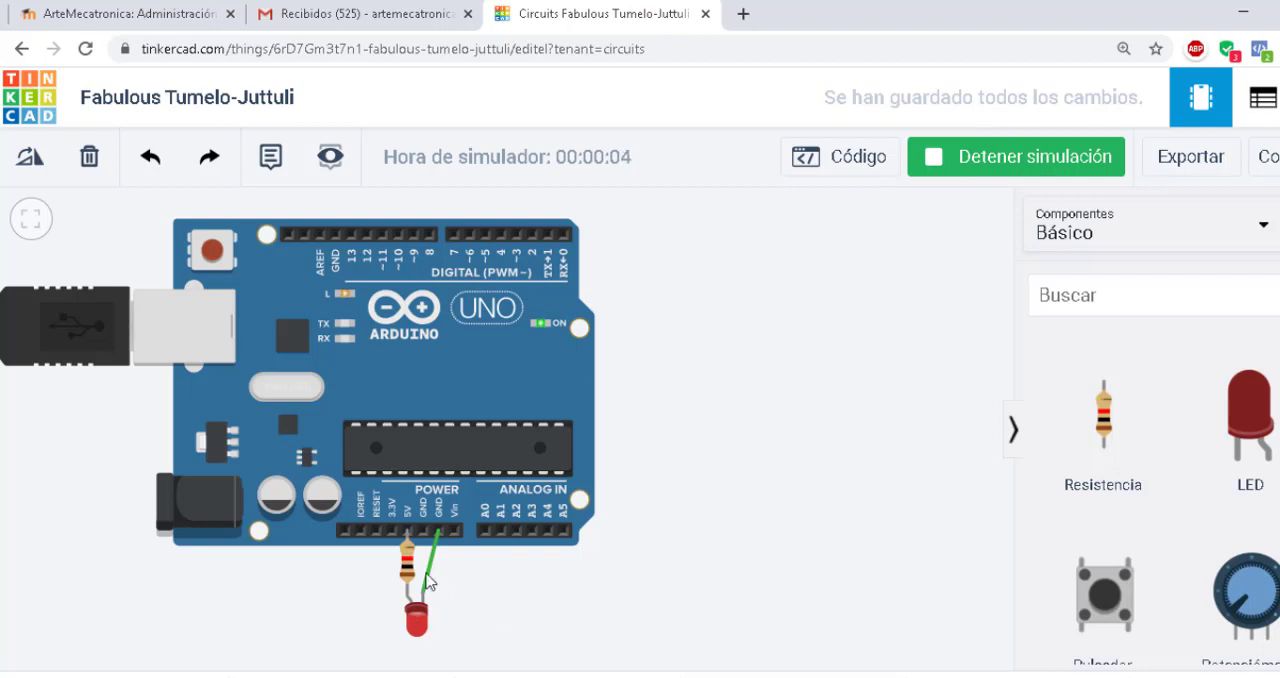
left_click(945, 157)
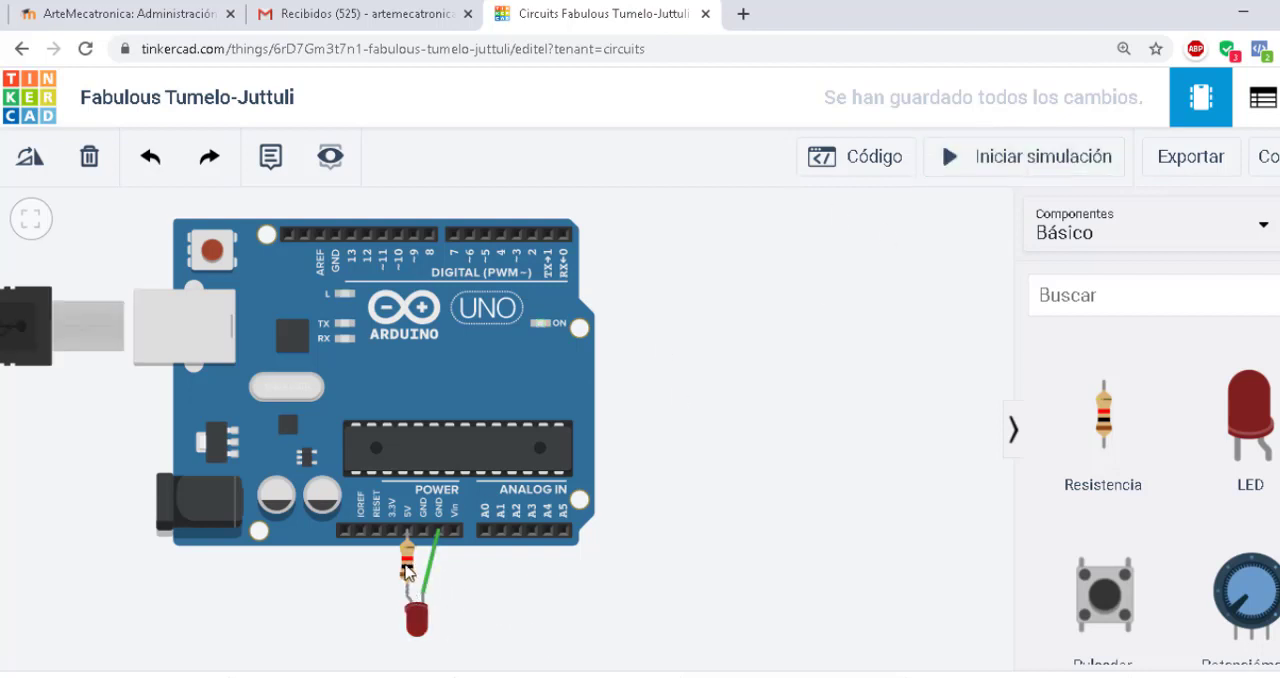
Set the resistor's value to 220 Ω and start the simulation
left_click(410, 570)
left_click(834, 312)
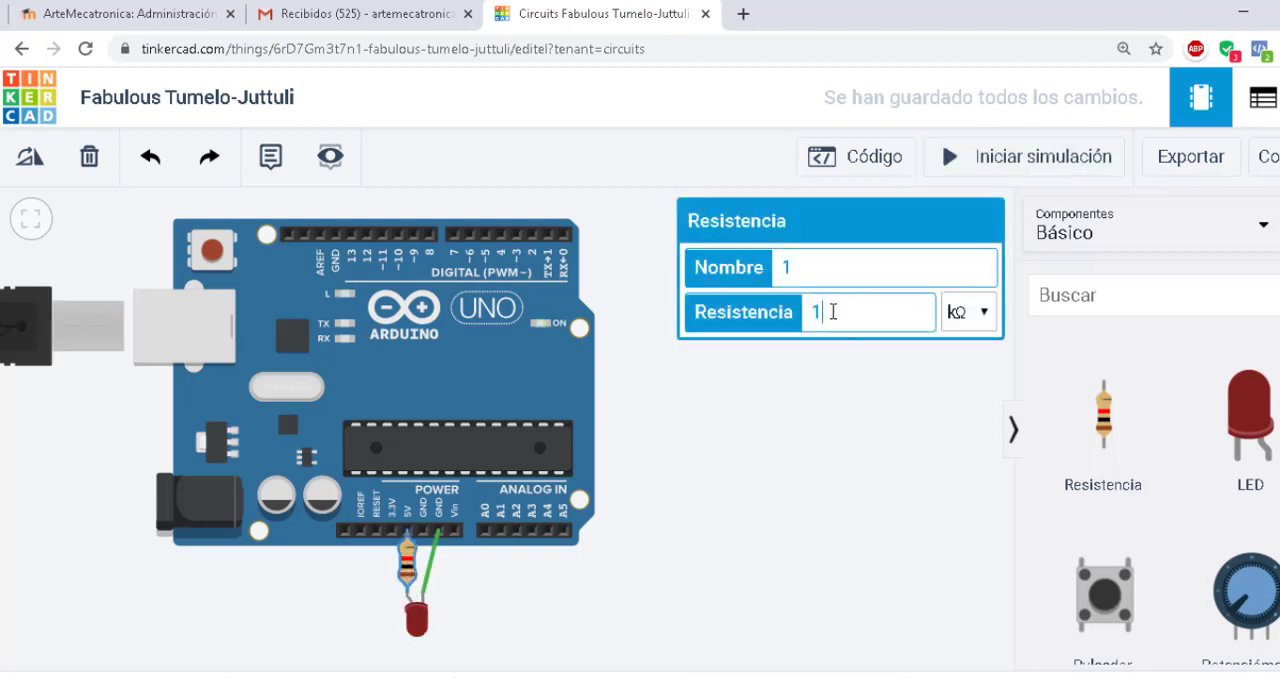
key("BackSpace")
type("220")
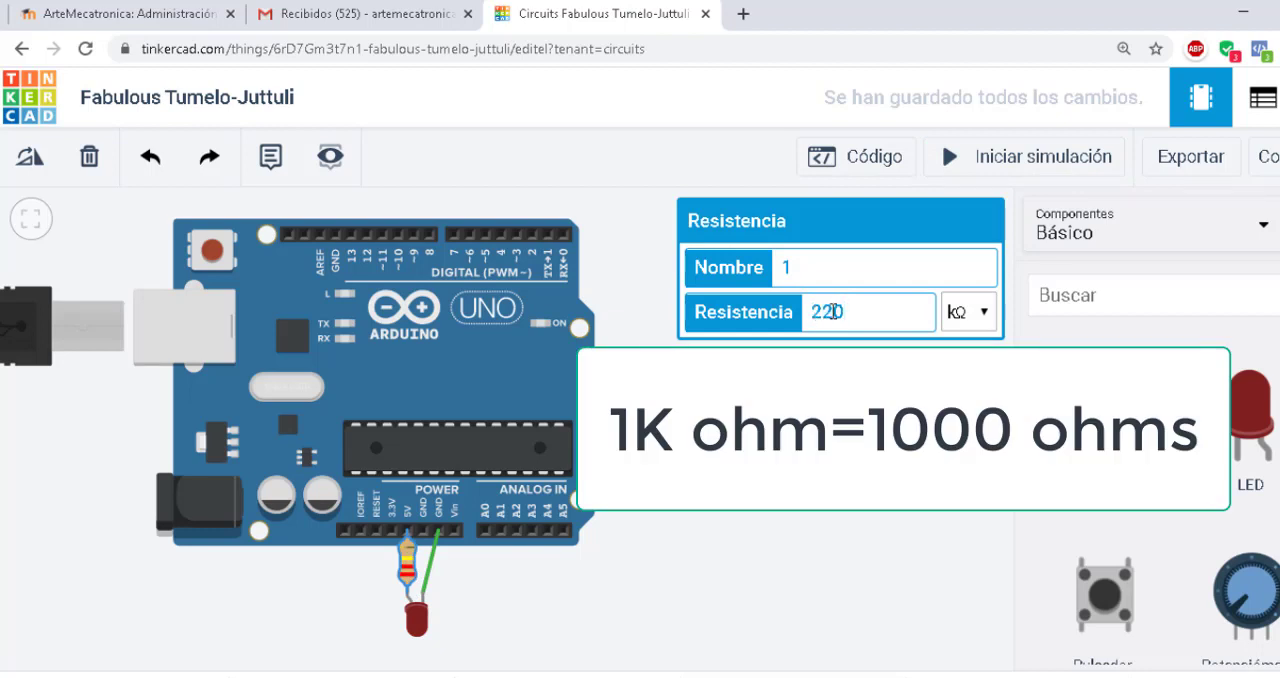
left_click(960, 312)
left_click(959, 424)
left_click(966, 402)
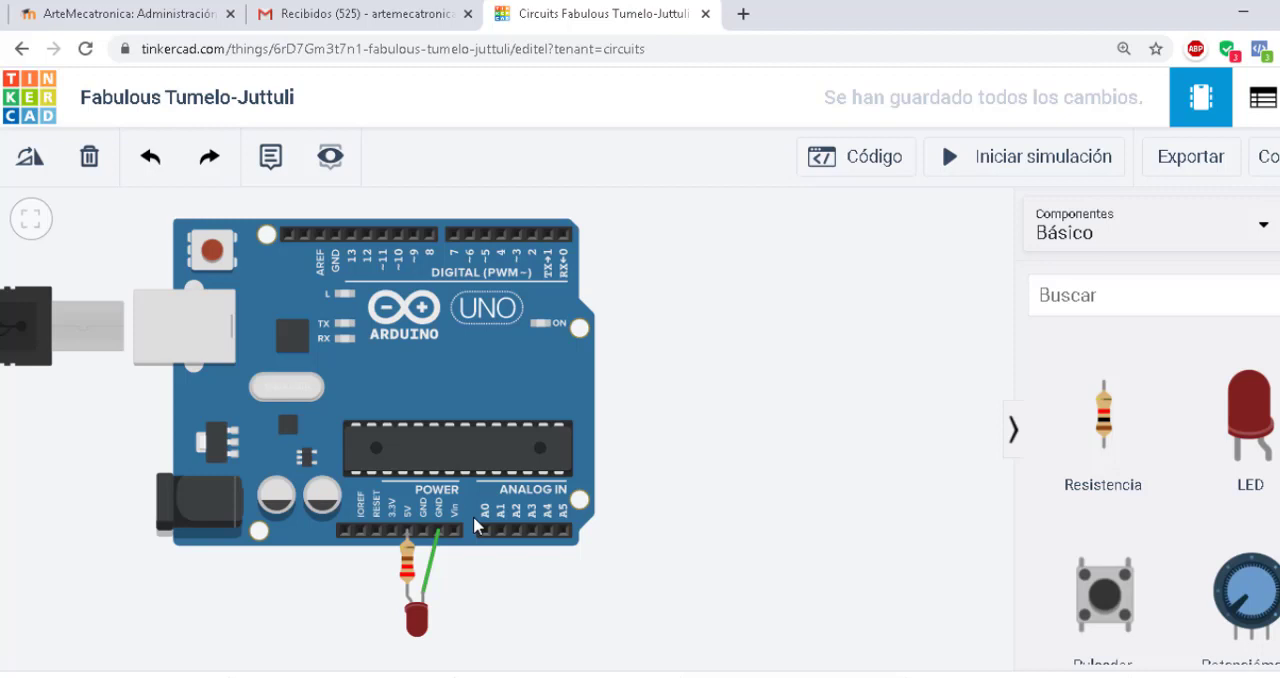
left_click(1008, 165)
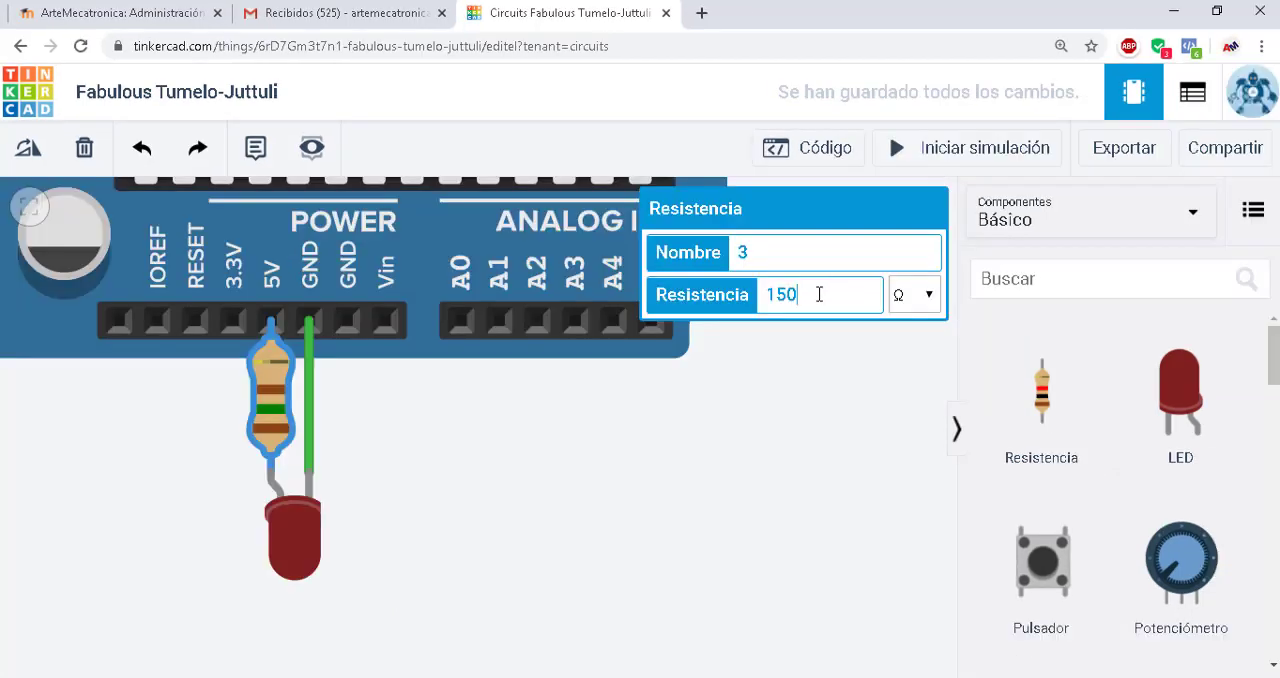
Set the resistor's value to 100 Ω and start the simulation
left_click_drag(821, 294, 760, 294)
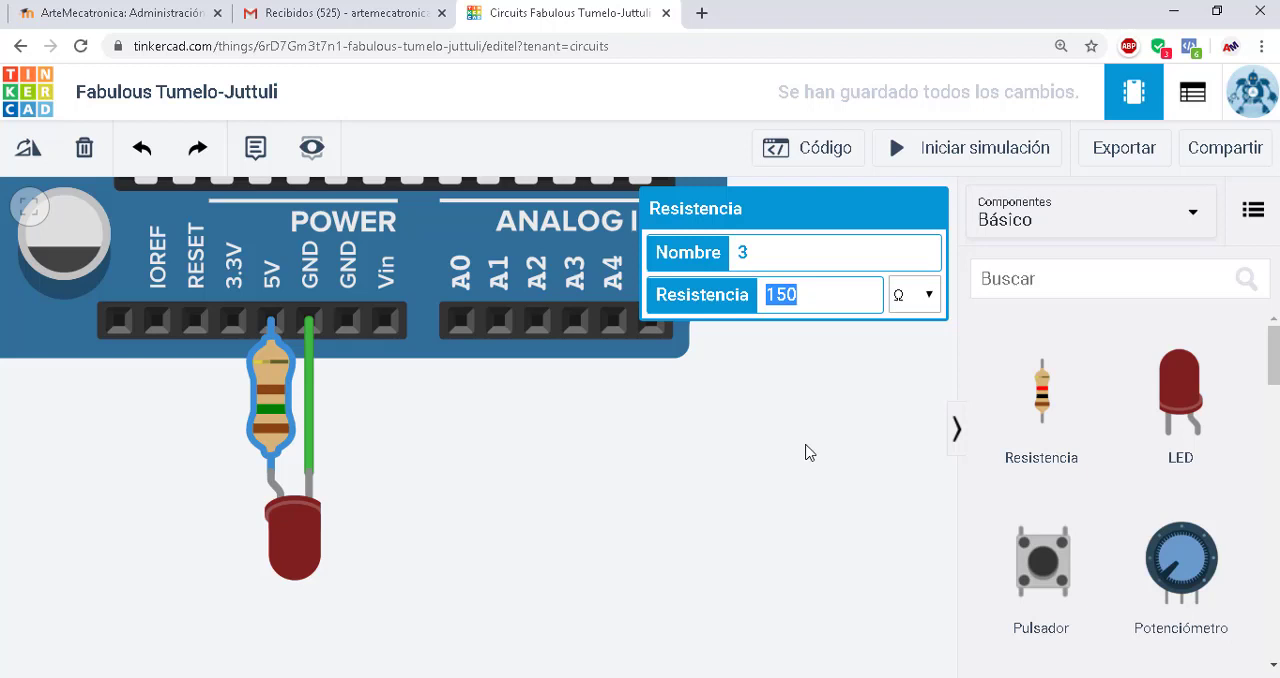
type("100")
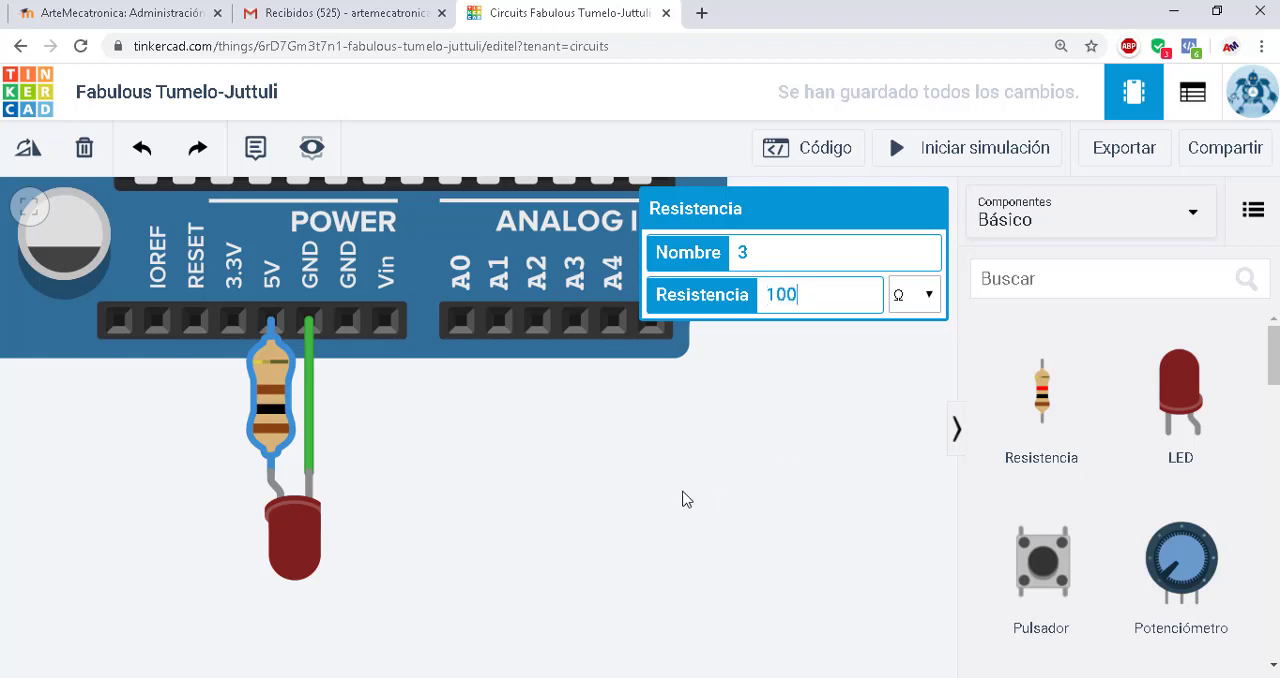
left_click(686, 499)
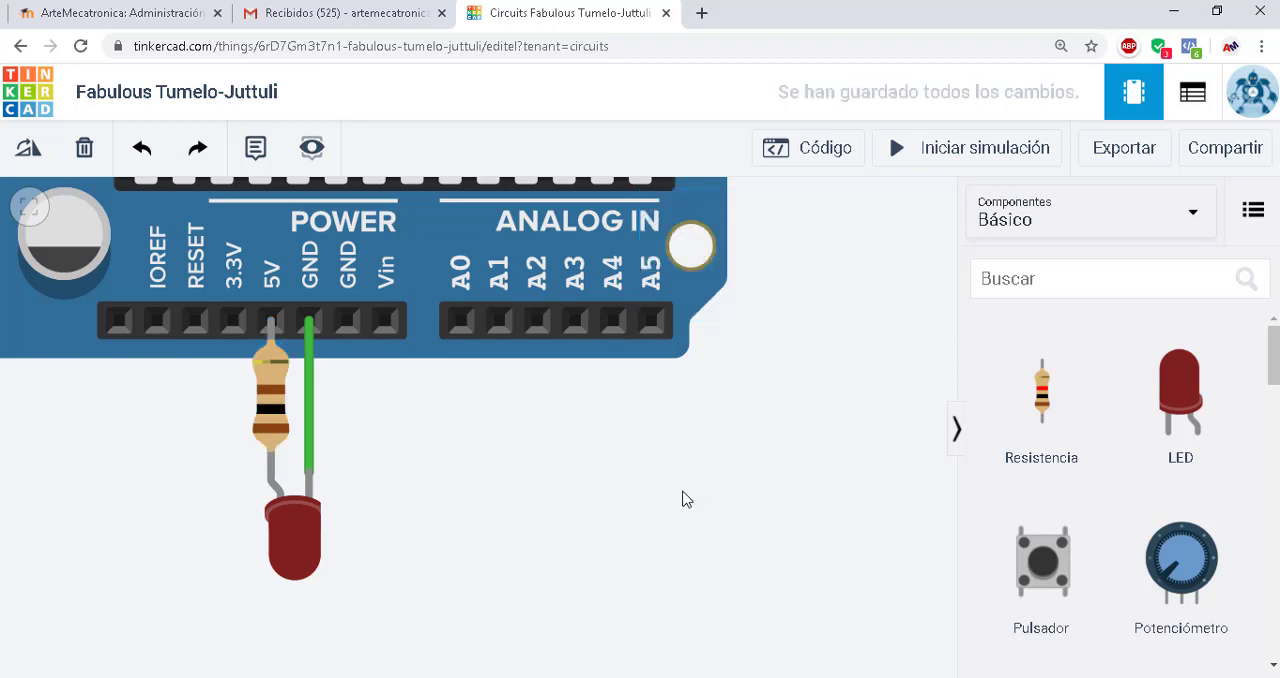
left_click(934, 158)
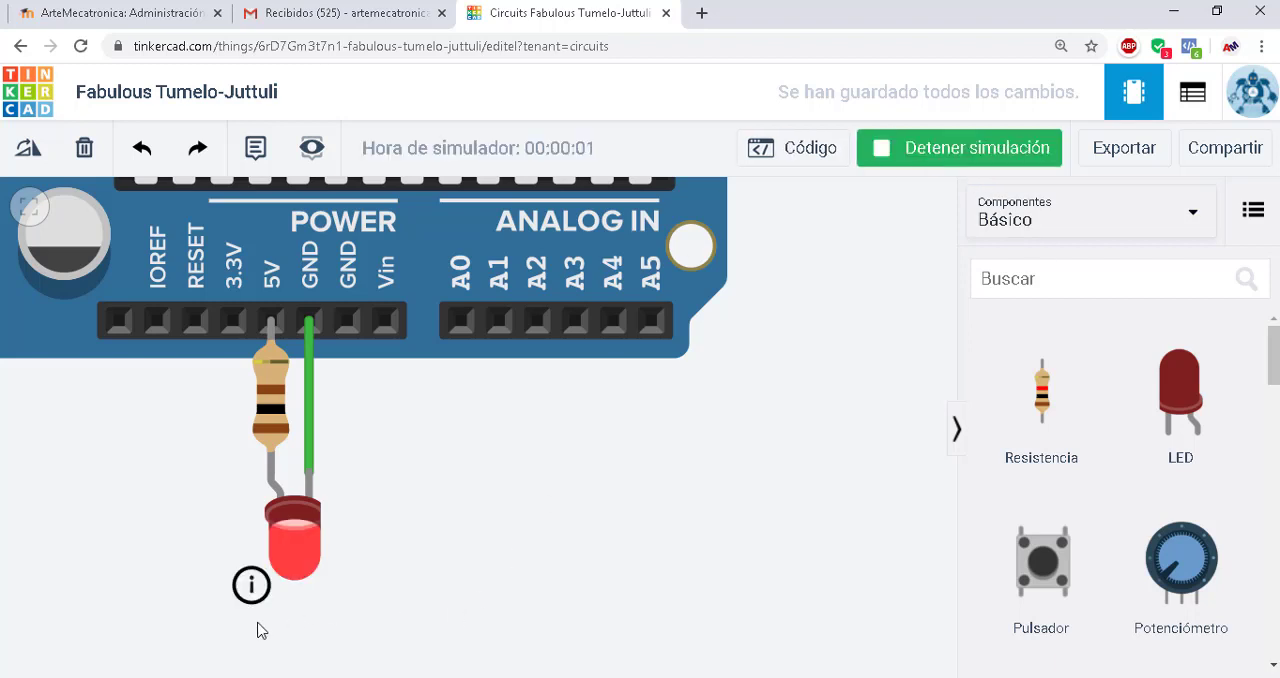
Read the information note about the current through the LED in the running simulation
mouse_move(255, 595)
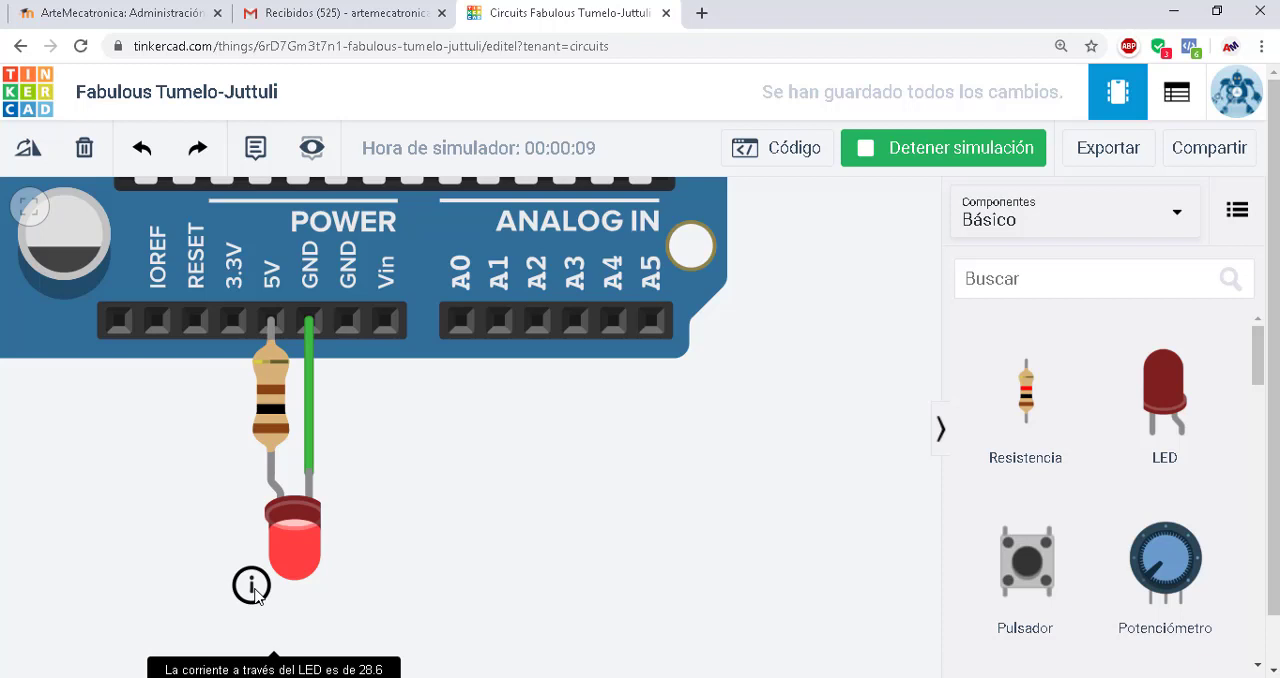
scroll(520, 521, "down", 3)
mouse_move(303, 383)
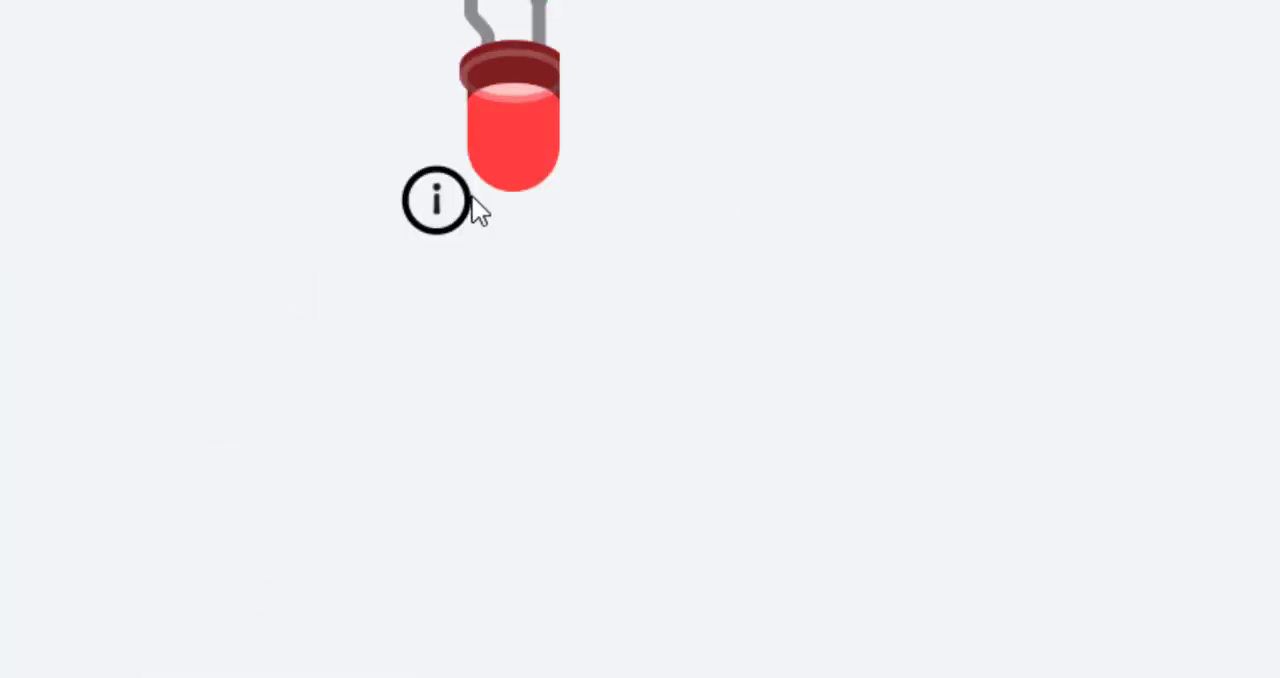
mouse_move(427, 205)
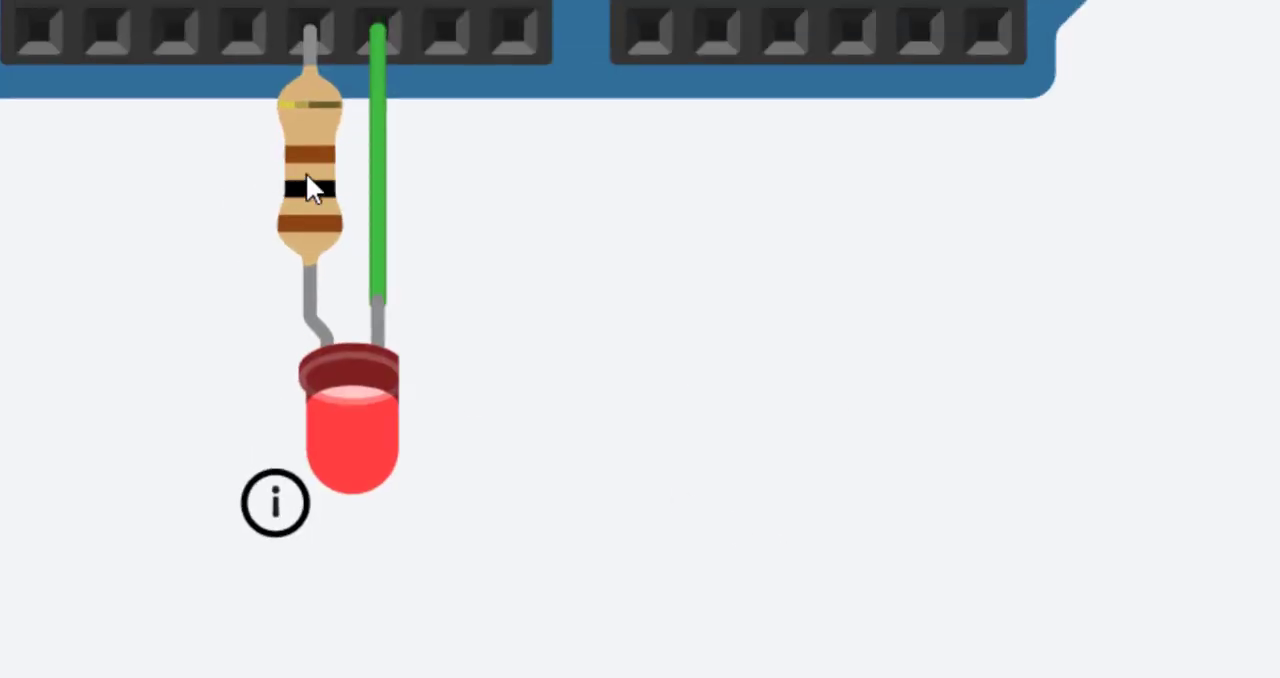
Change the resistor's value to 220 Ω while the simulation is running
left_click(306, 188)
double_click(1268, 53)
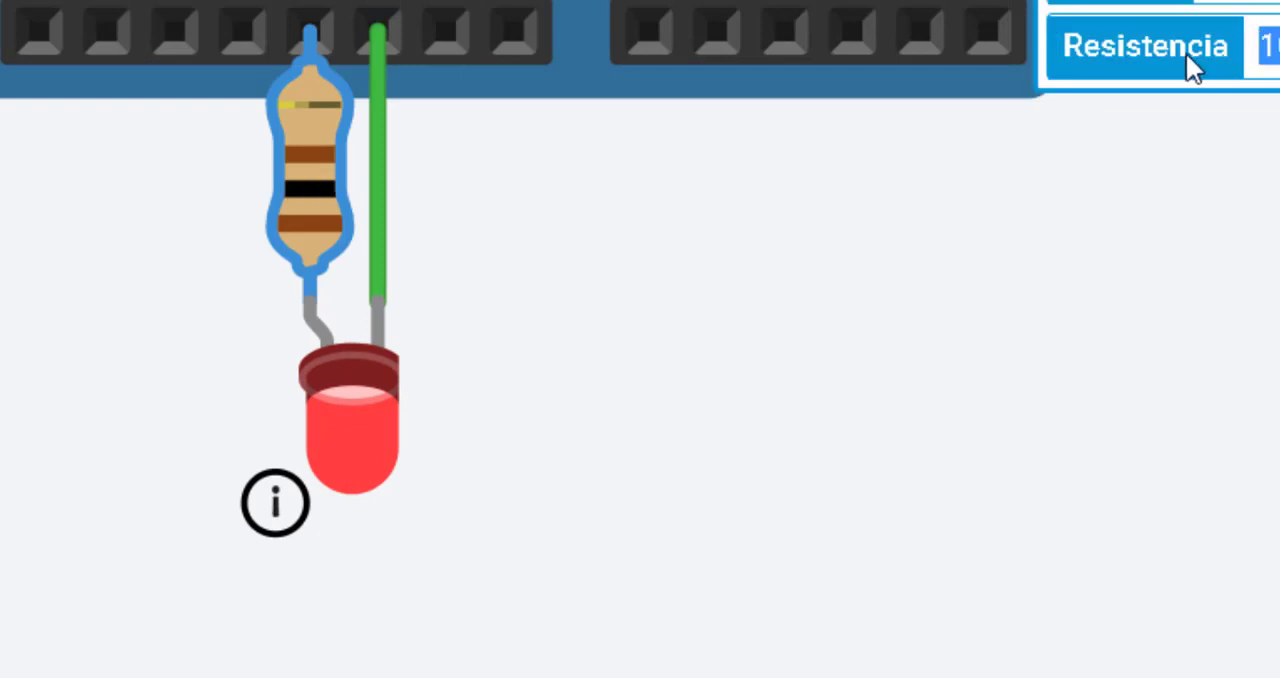
type("220")
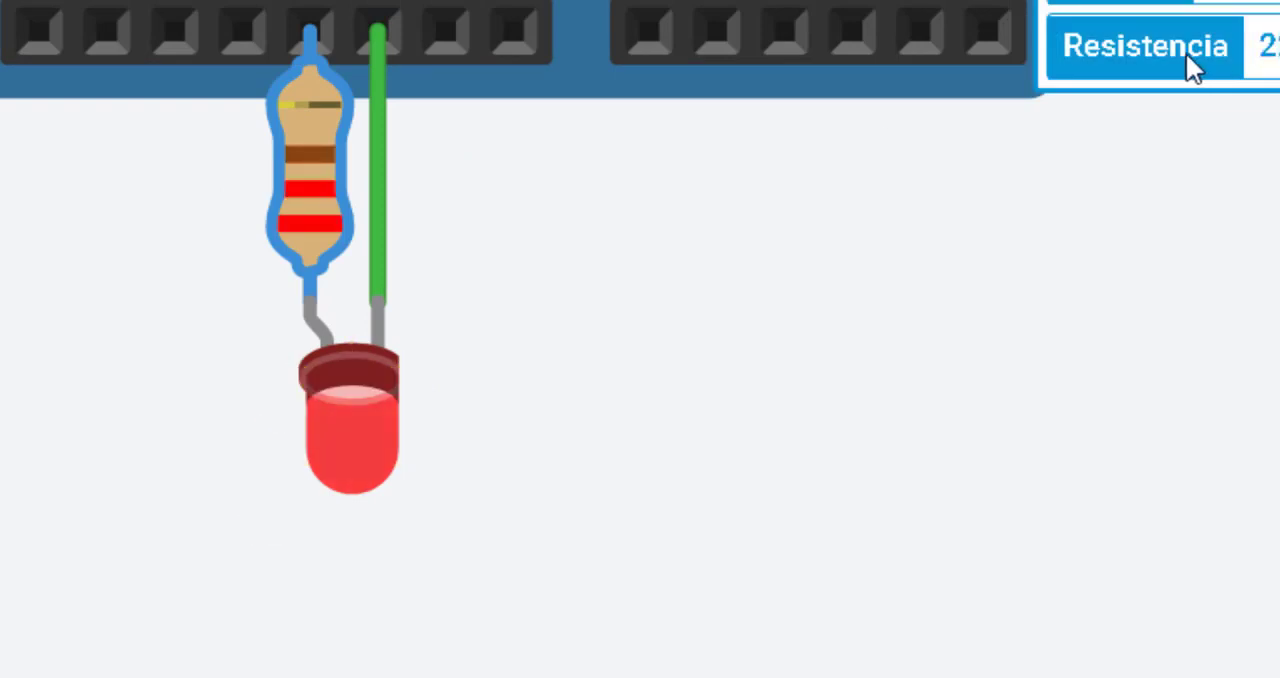
left_click(887, 245)
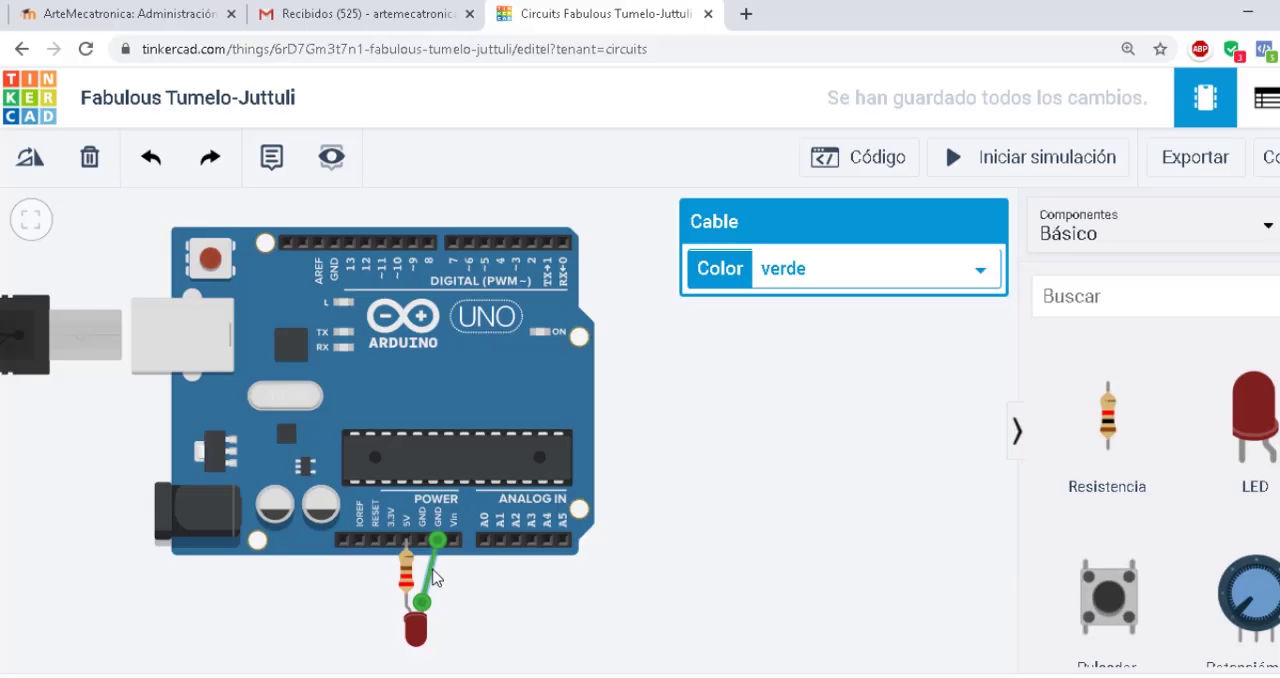
Delete the LED's green ground wire and move the resistor so its lower end sits on digital pin 13
key("Delete")
left_click(415, 573)
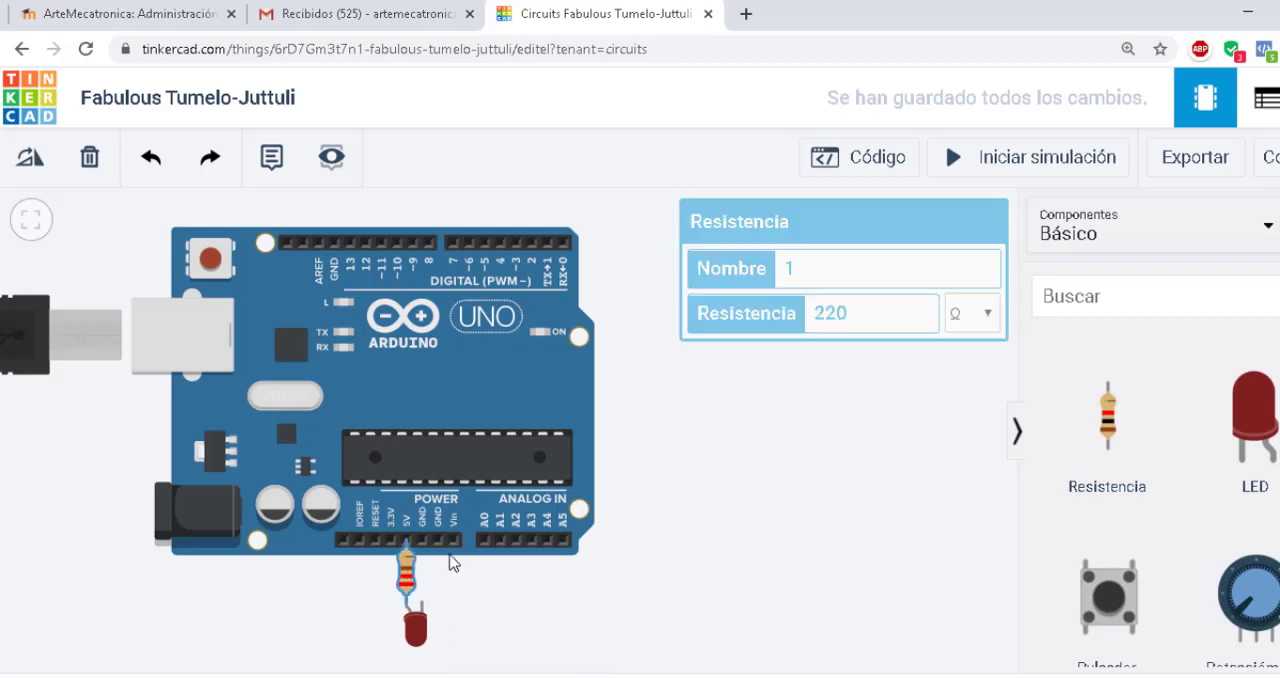
left_click_drag(413, 573, 680, 299)
left_click_drag(748, 354, 755, 379)
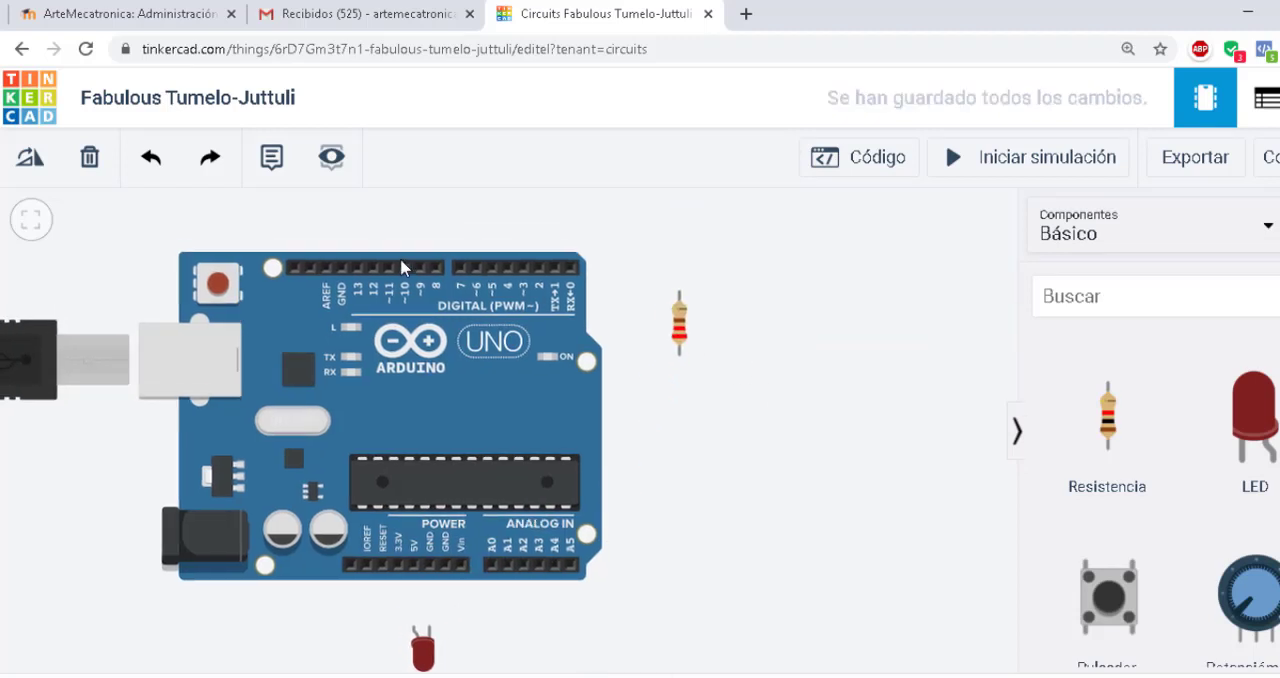
left_click_drag(680, 338, 356, 251)
left_click(427, 219)
Move the LED above the board, rotate it so its legs point down, and attach its anode to the resistor's upper end
left_click_drag(430, 655, 393, 412)
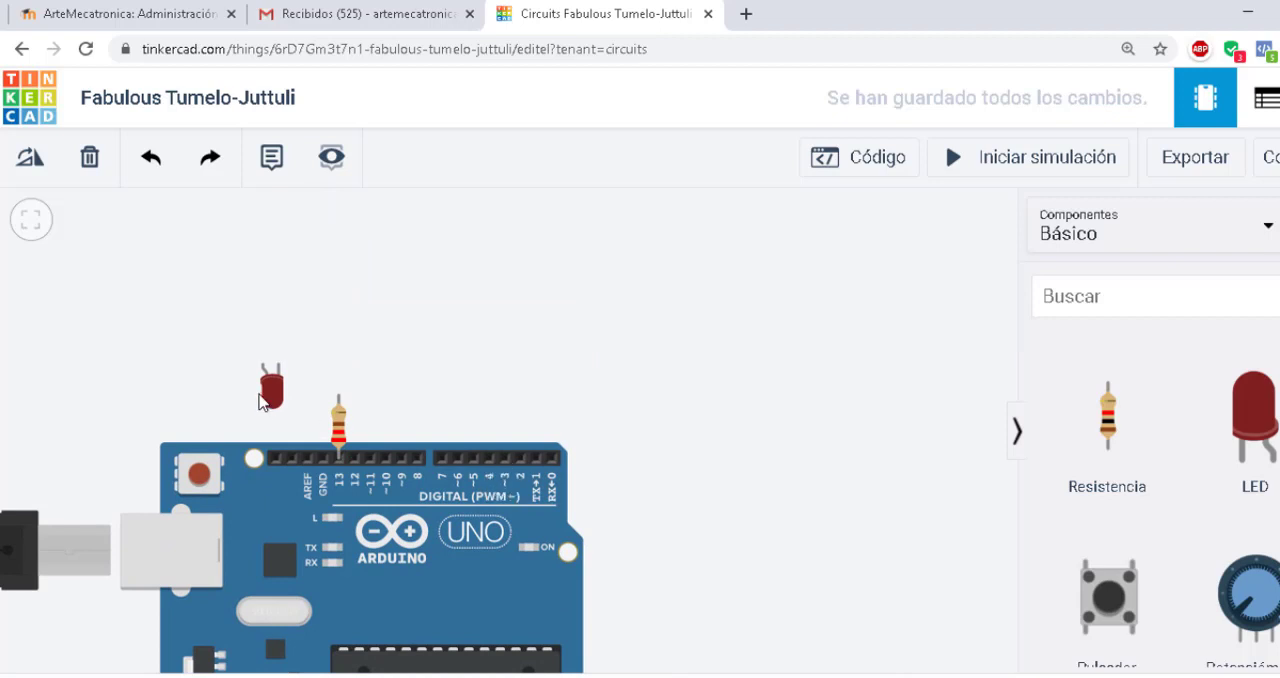
left_click_drag(259, 400, 345, 350)
left_click(30, 158)
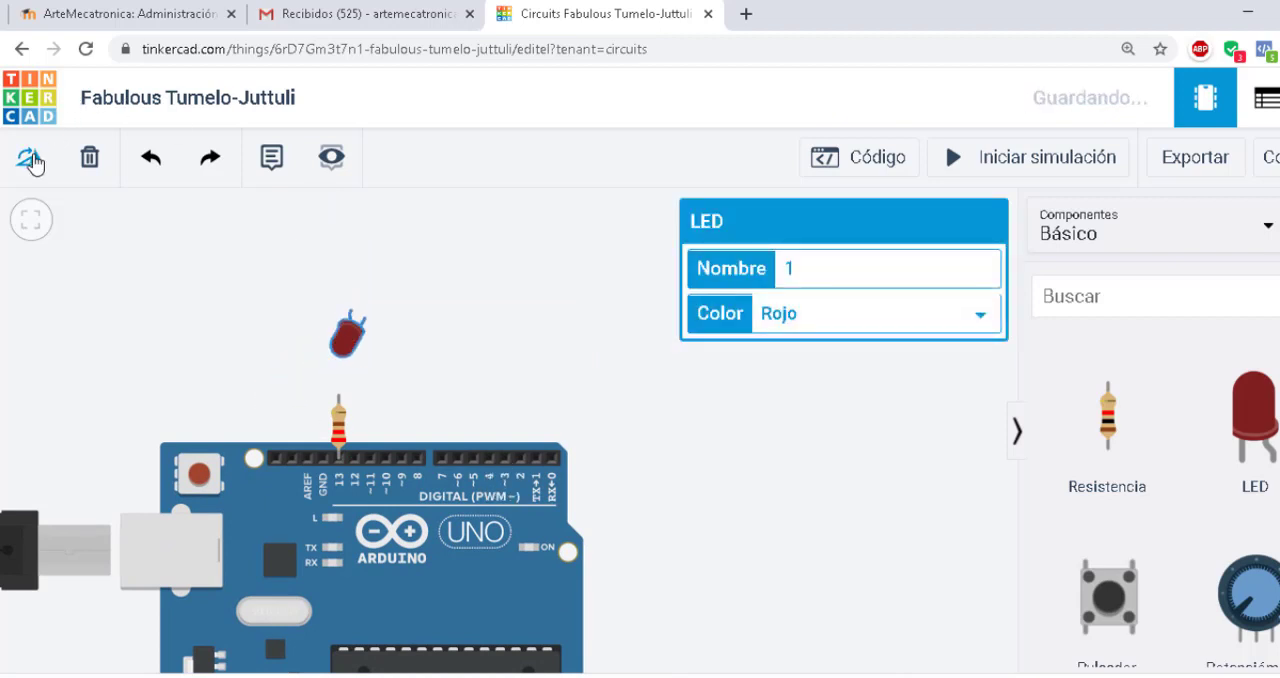
left_click(30, 158)
left_click(30, 158)
left_click(30, 158)
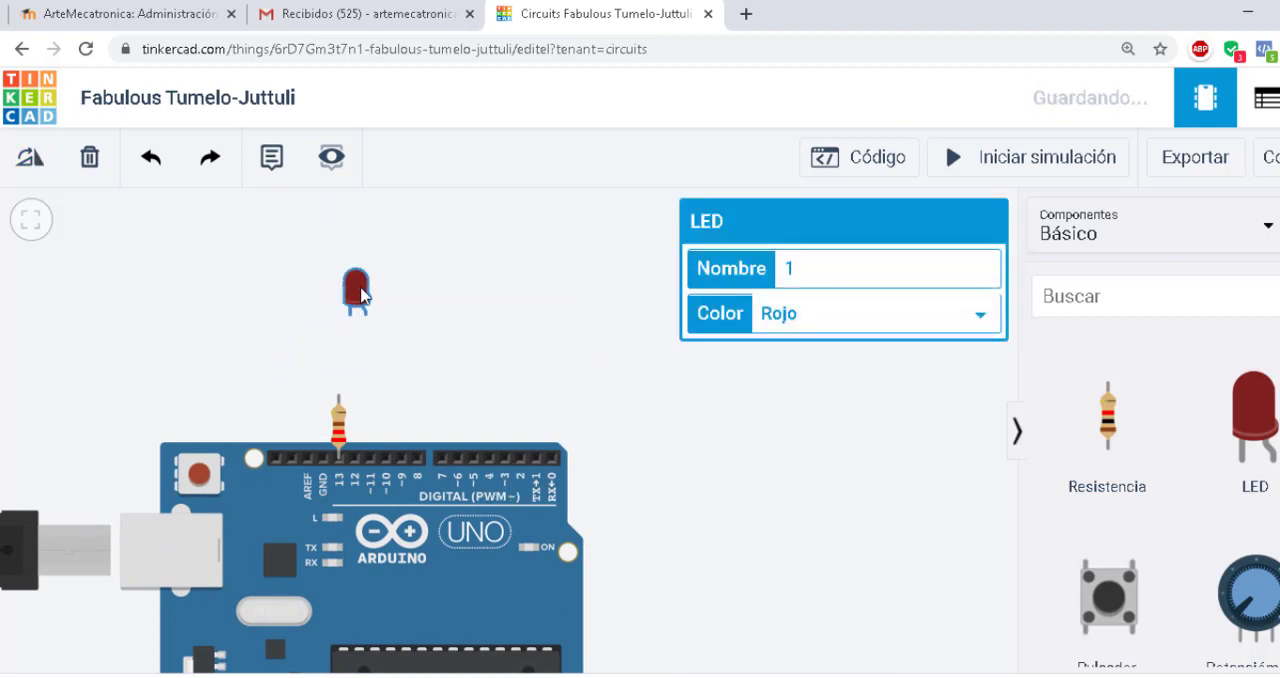
left_click_drag(360, 294, 338, 400)
left_click(423, 380)
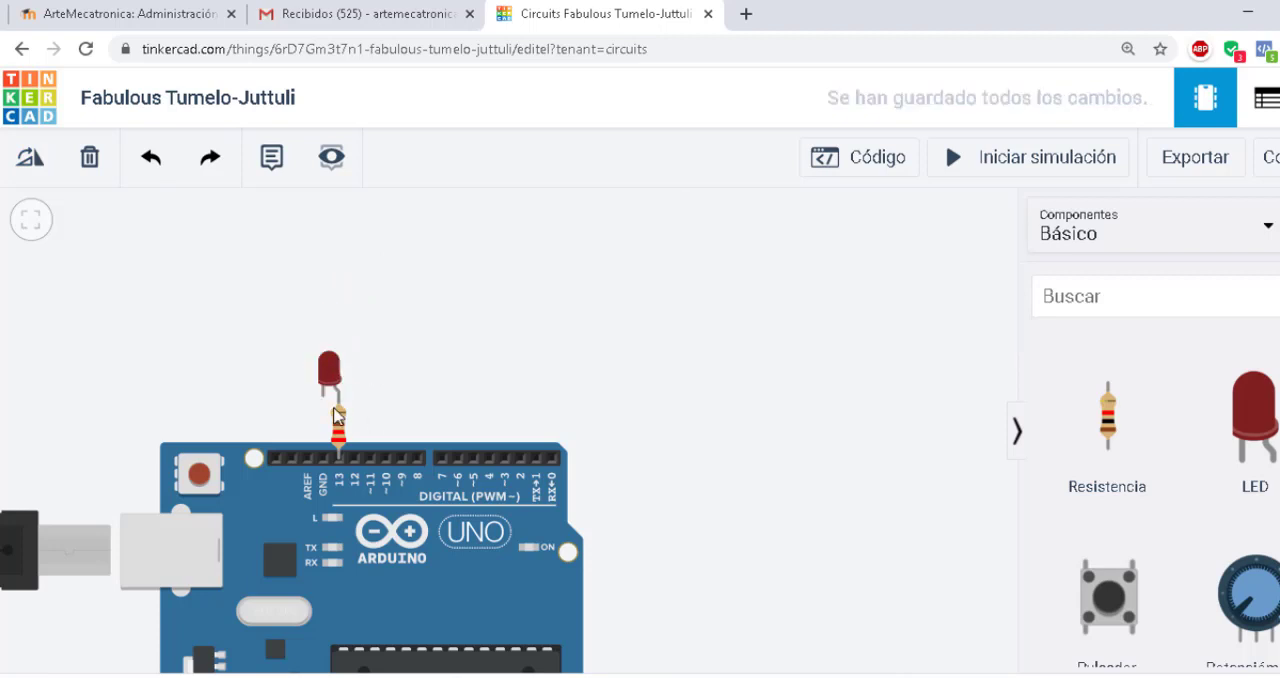
Wire the LED's cathode to the GND pin beside digital pin 13
left_click(323, 398)
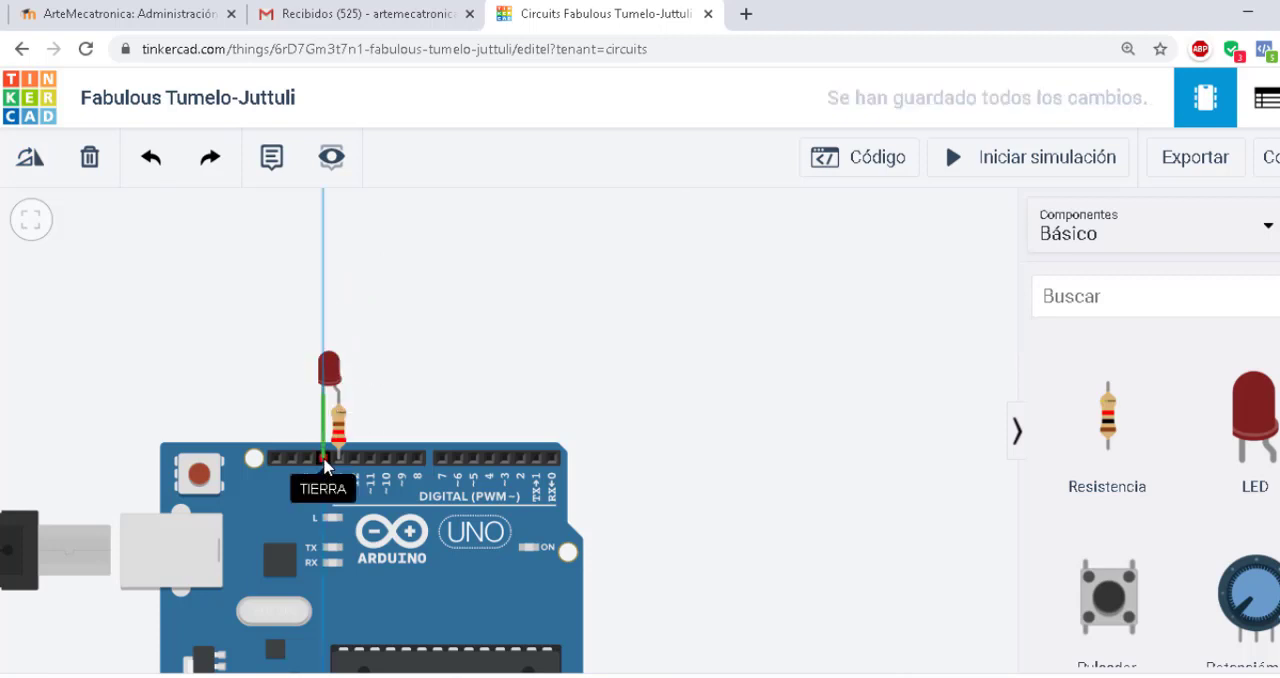
left_click(323, 458)
left_click(616, 412)
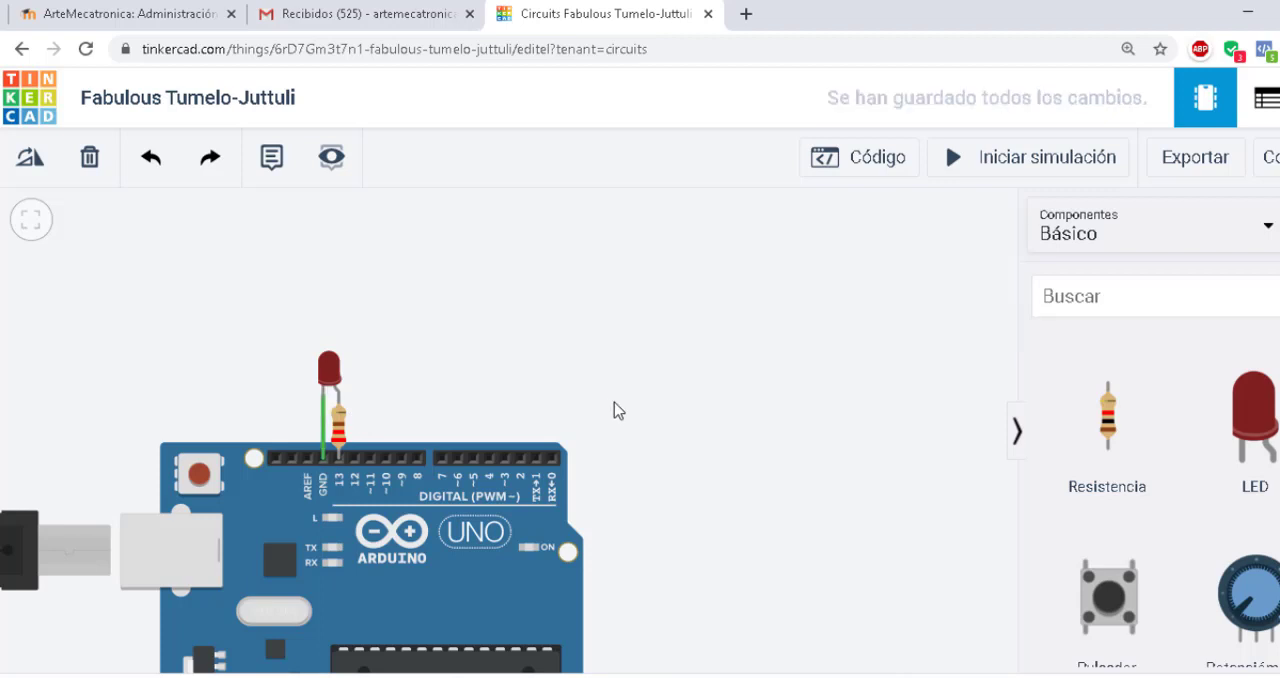
left_click_drag(552, 347, 666, 281)
left_click_drag(805, 356, 757, 365)
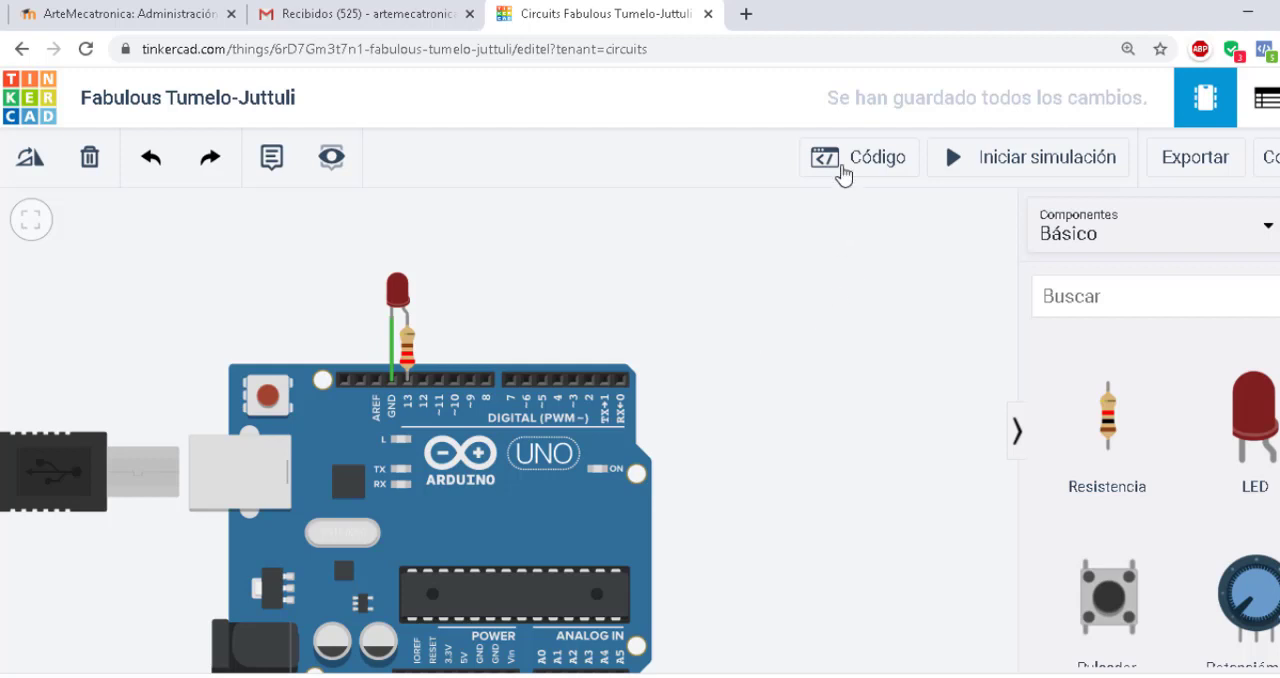
Open the code editor and remove the default built-in LED blink blocks from the program
left_click(846, 166)
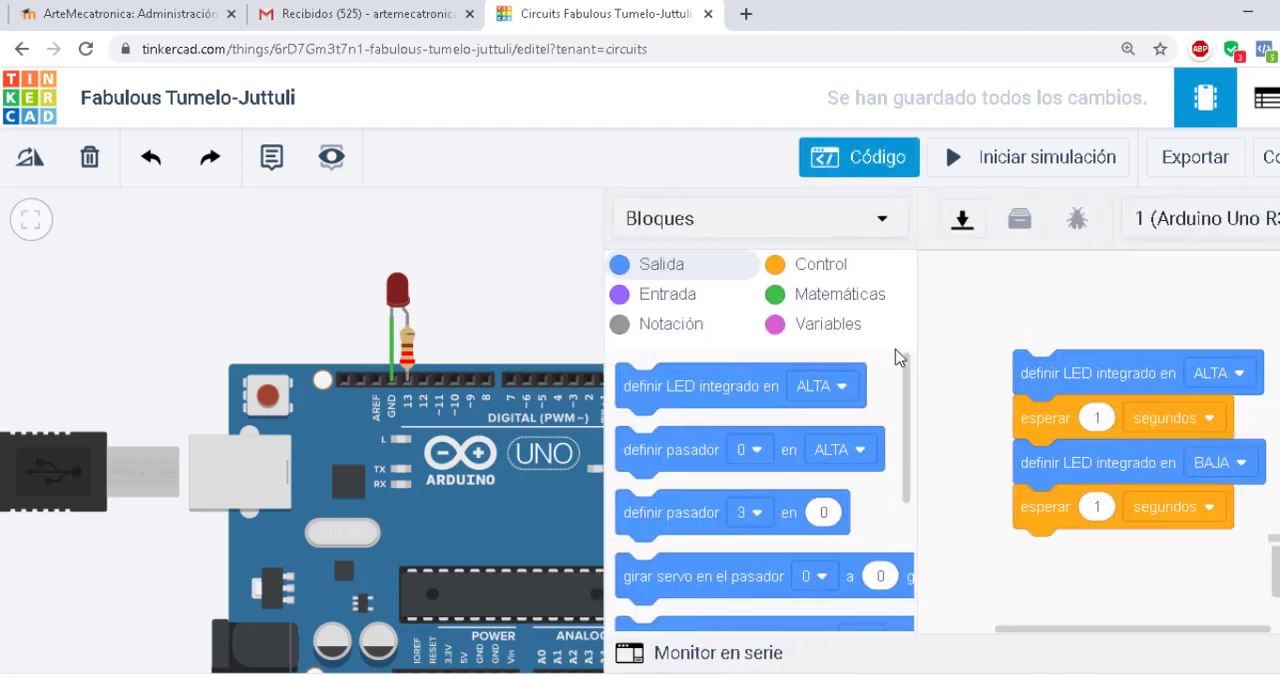
scroll(794, 426, "down", 2)
scroll(795, 447, "up", 2)
left_click_drag(1050, 378, 993, 350)
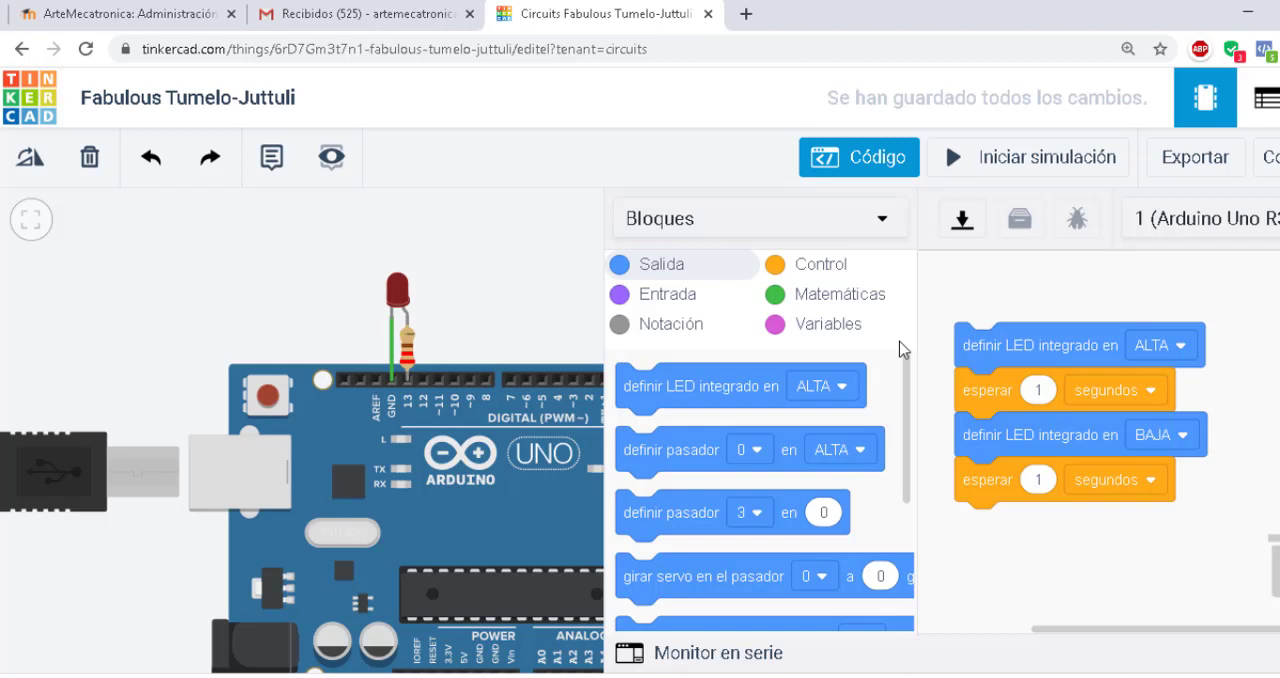
left_click_drag(1044, 350, 760, 437)
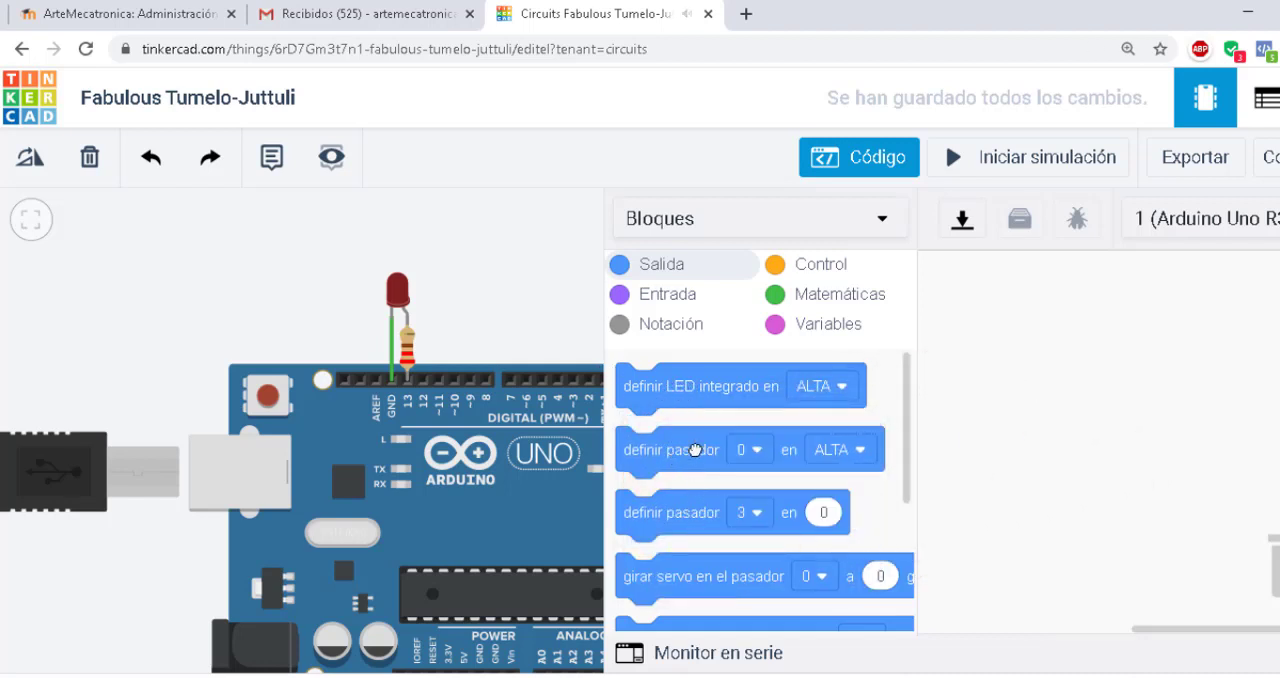
Start the block program by setting pin 13 to ALTA, followed by a 1-second wait
left_click_drag(695, 450, 1070, 310)
left_click(1107, 312)
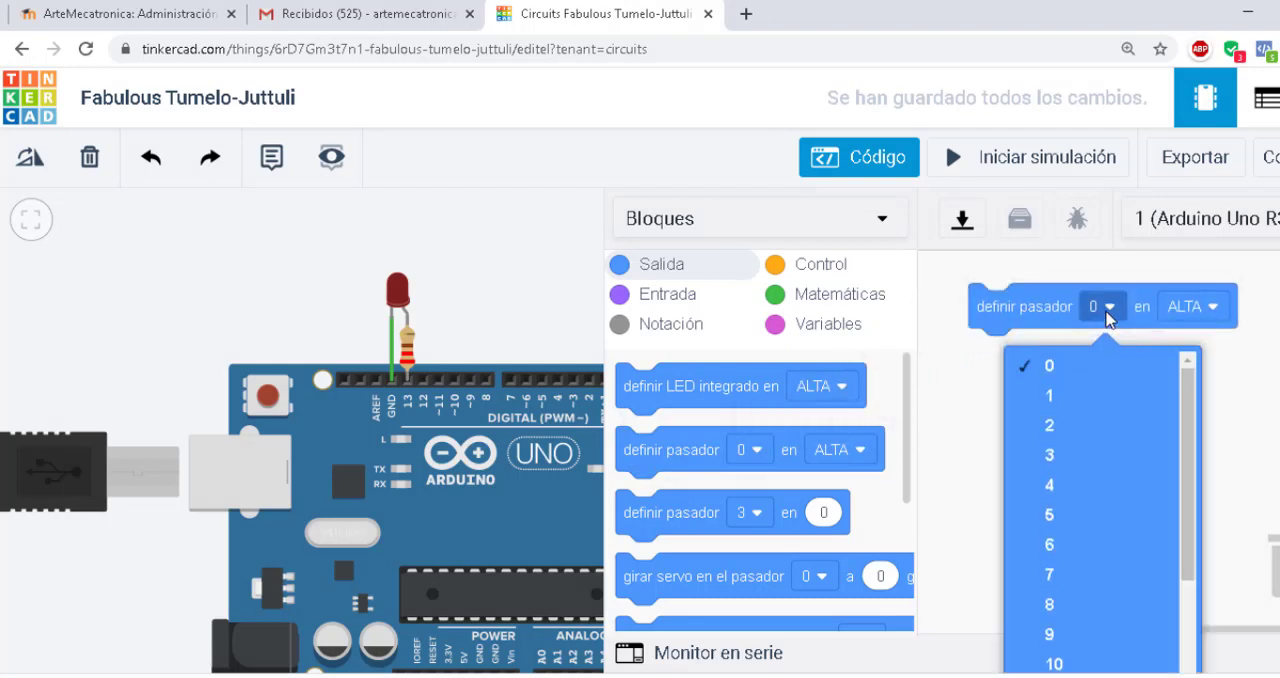
scroll(1080, 520, "down", 5)
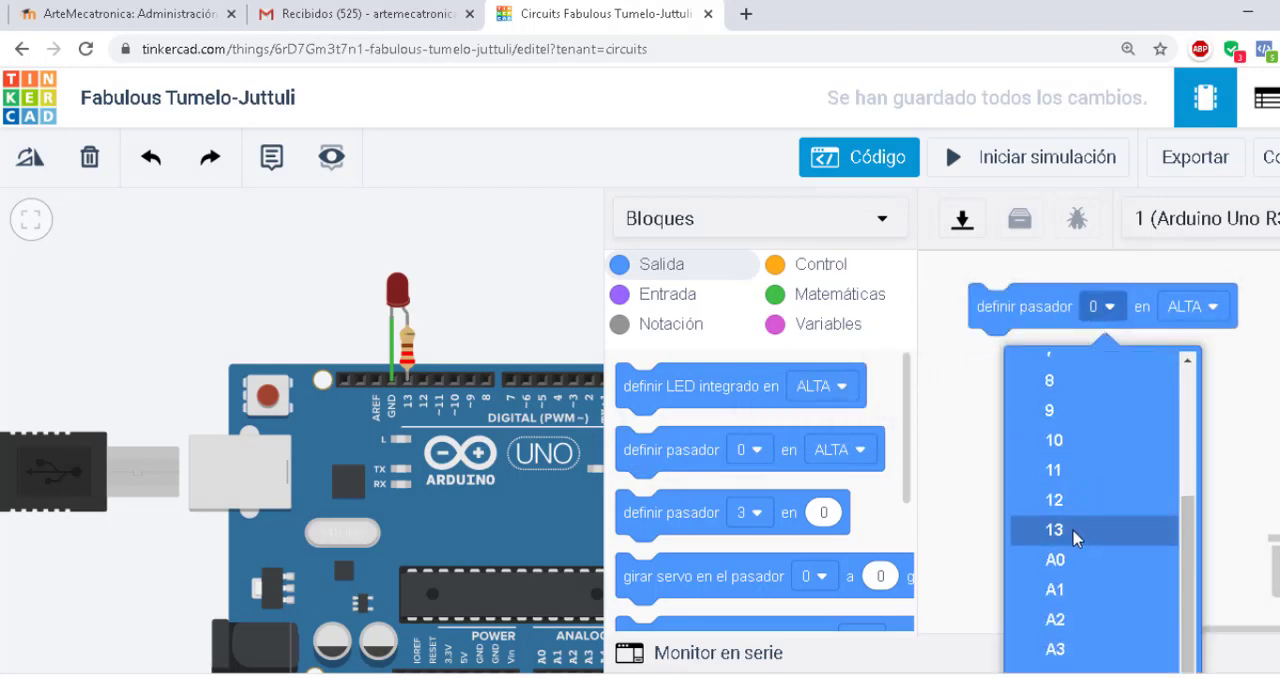
left_click(1075, 531)
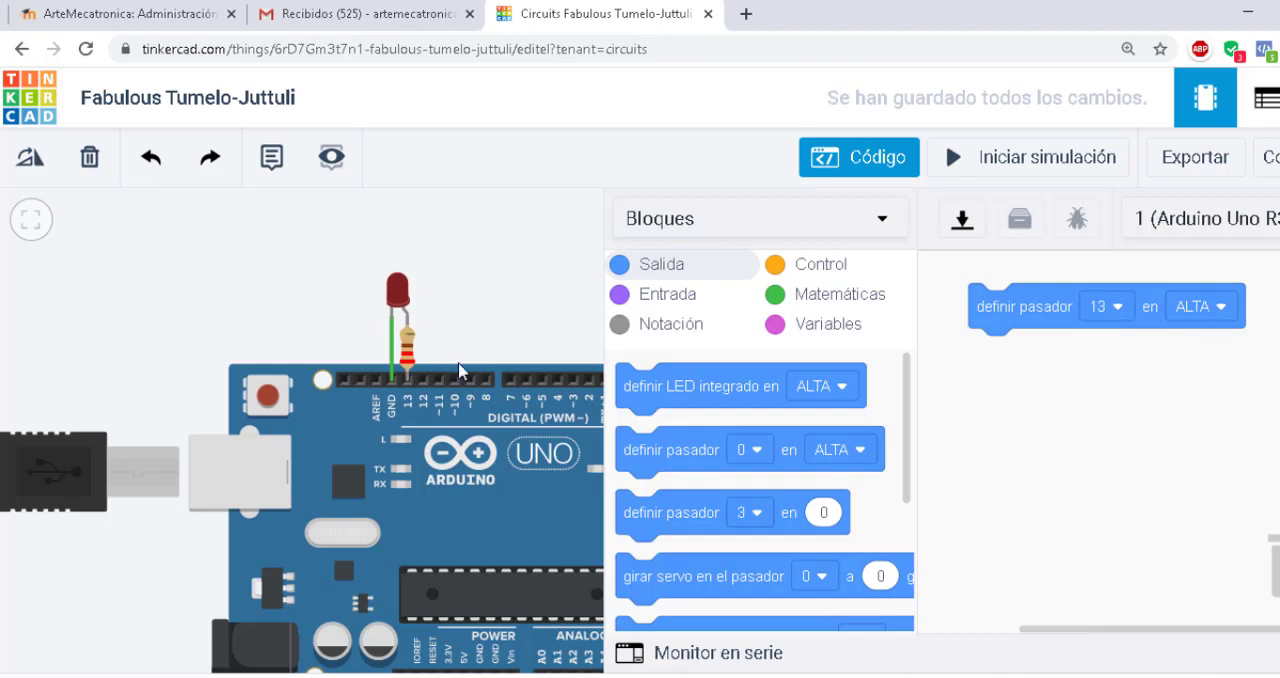
left_click(816, 268)
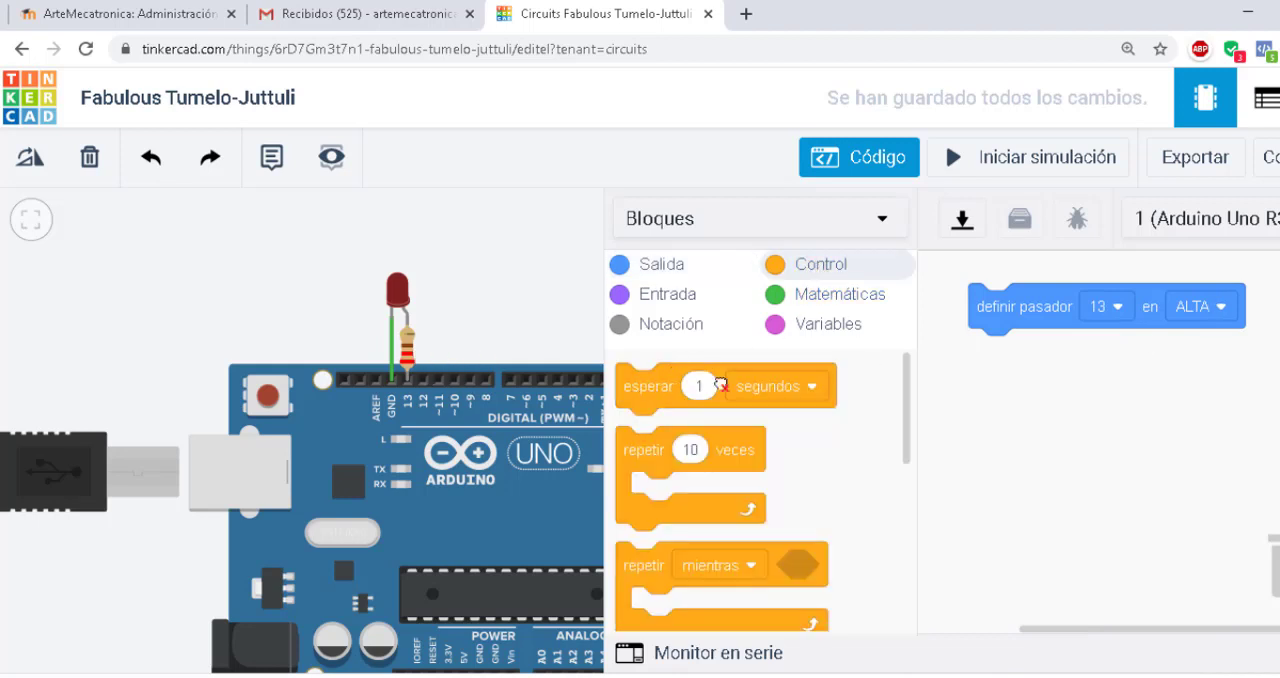
left_click_drag(700, 388, 1045, 368)
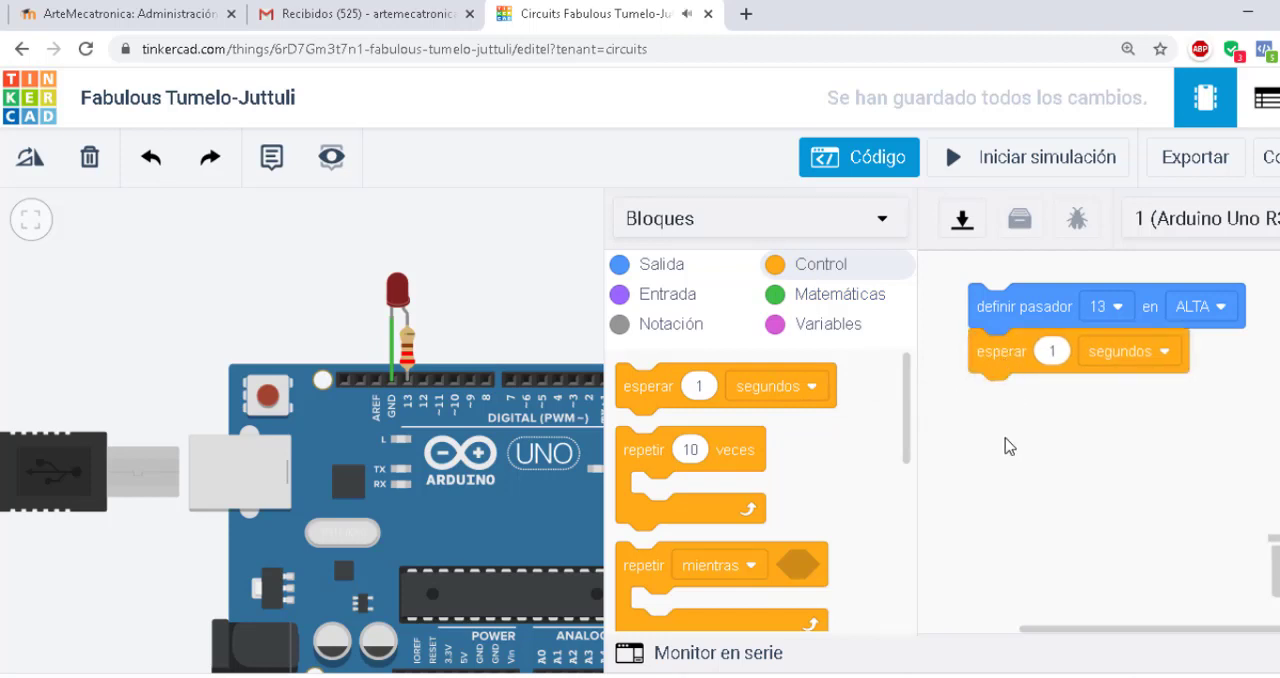
Append a block setting pin 13 to BAJA and another 1-second wait to the end of the program
left_click(658, 266)
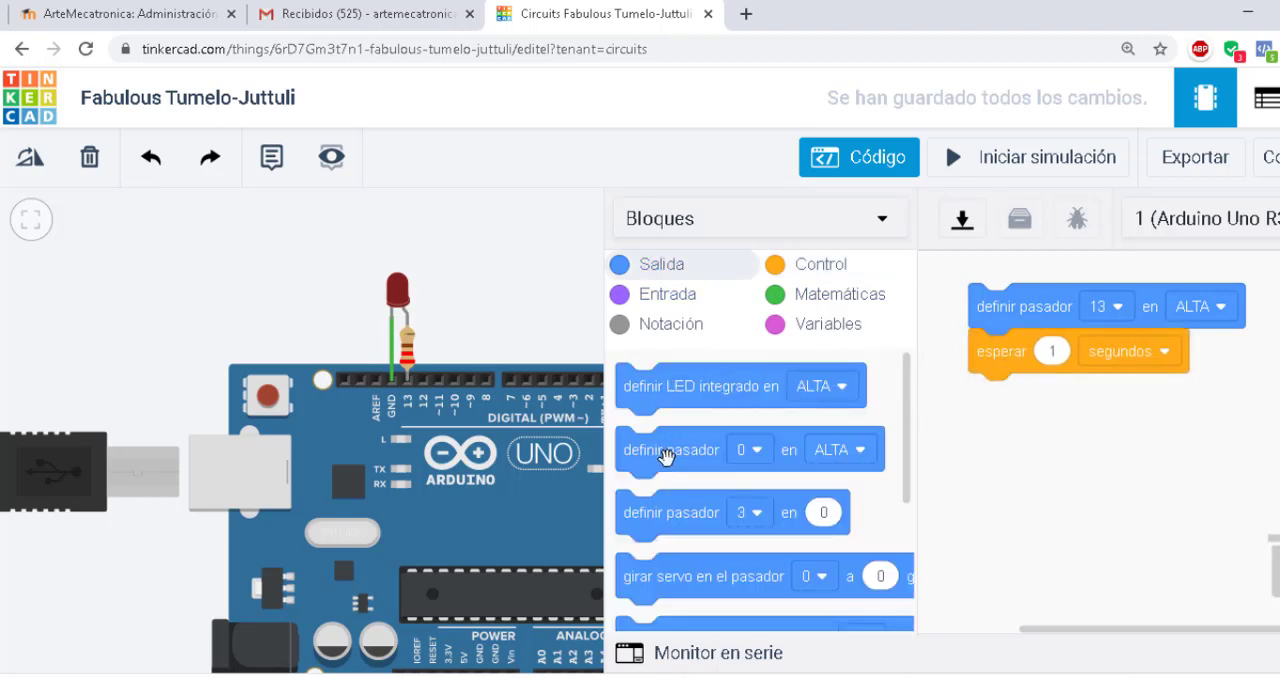
left_click_drag(666, 449, 1100, 418)
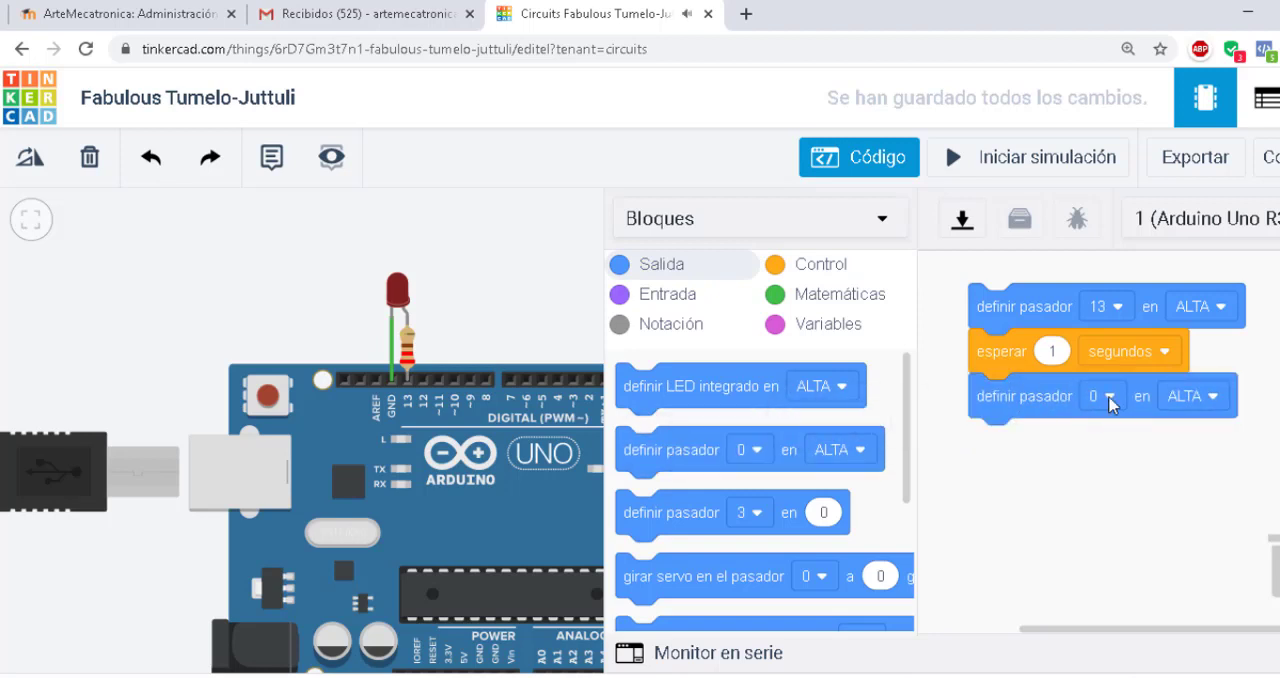
left_click(1108, 396)
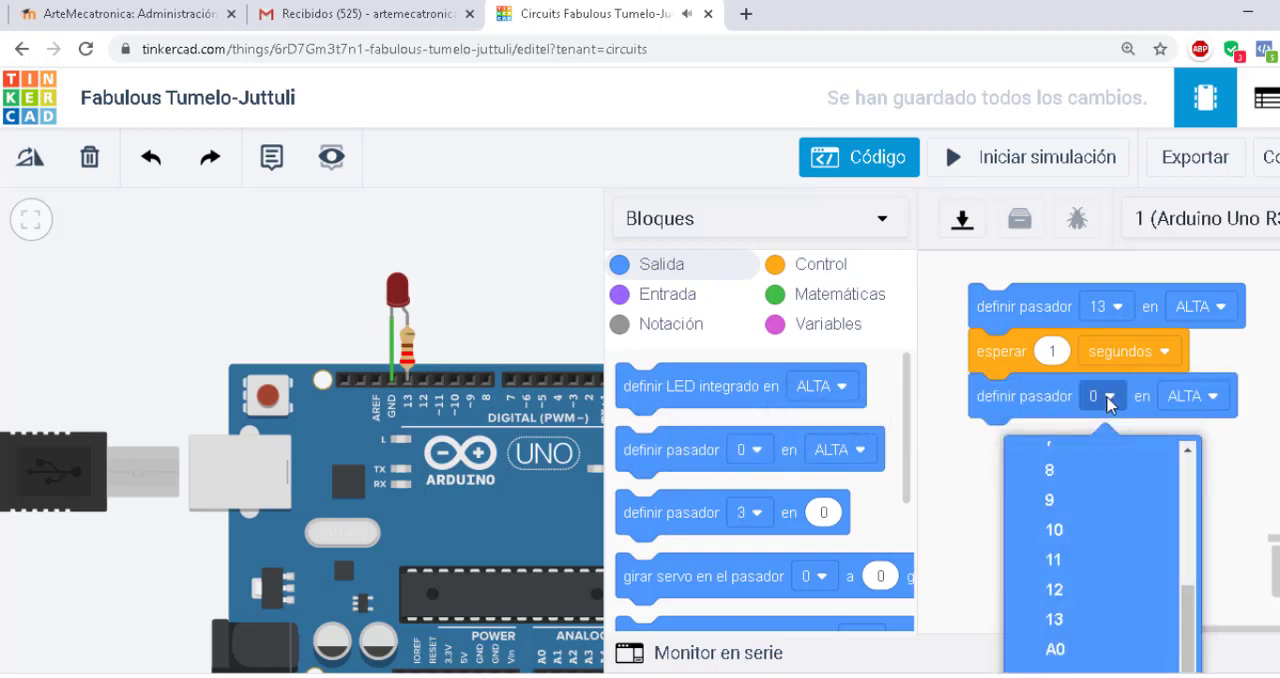
left_click(1098, 620)
left_click(1220, 398)
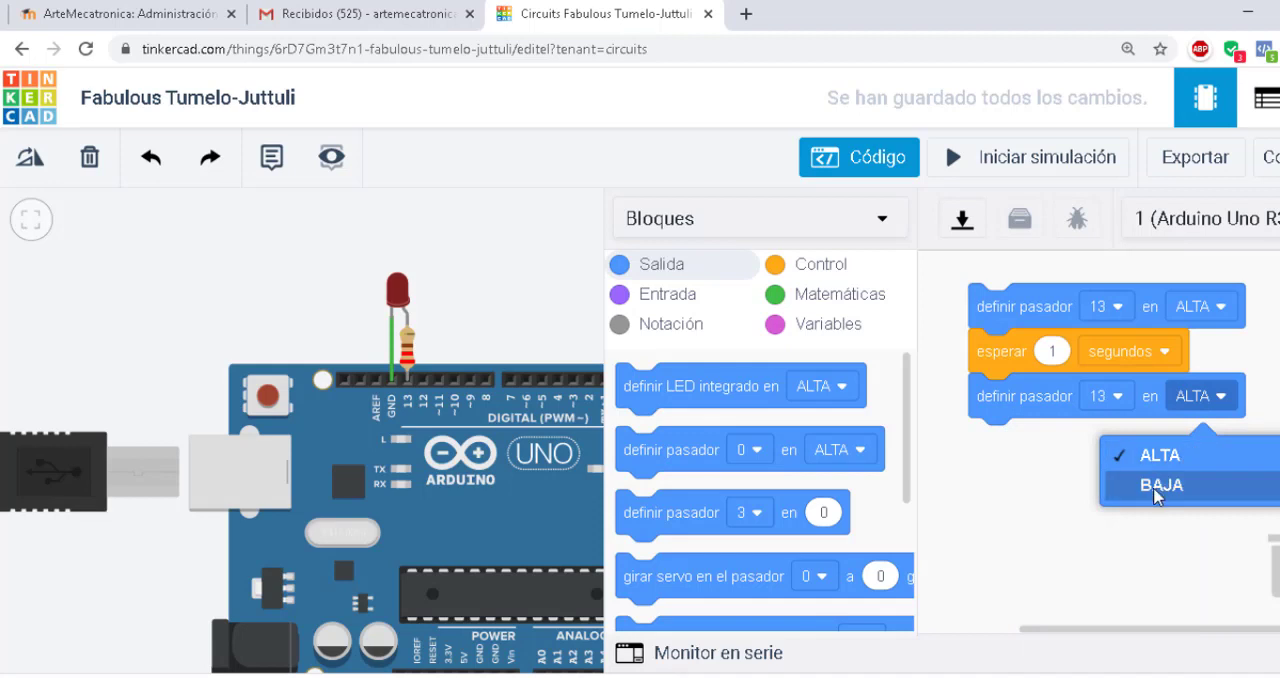
left_click(1160, 485)
left_click(806, 268)
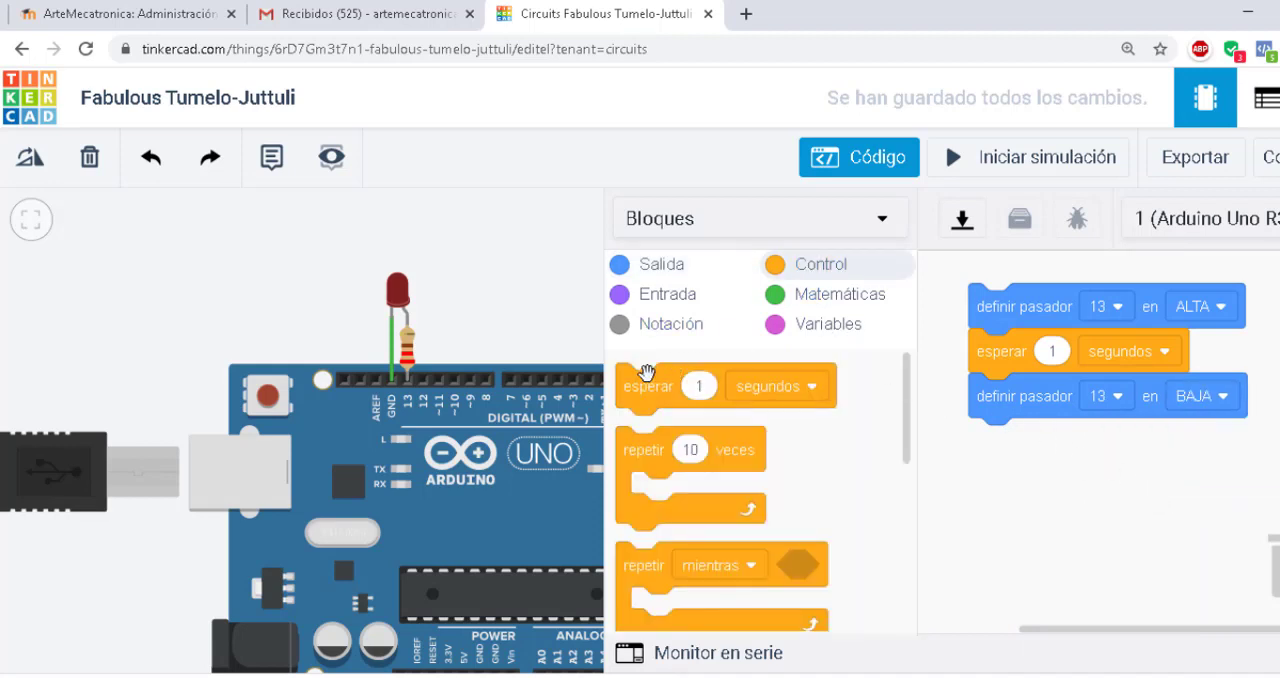
left_click_drag(645, 390, 1001, 449)
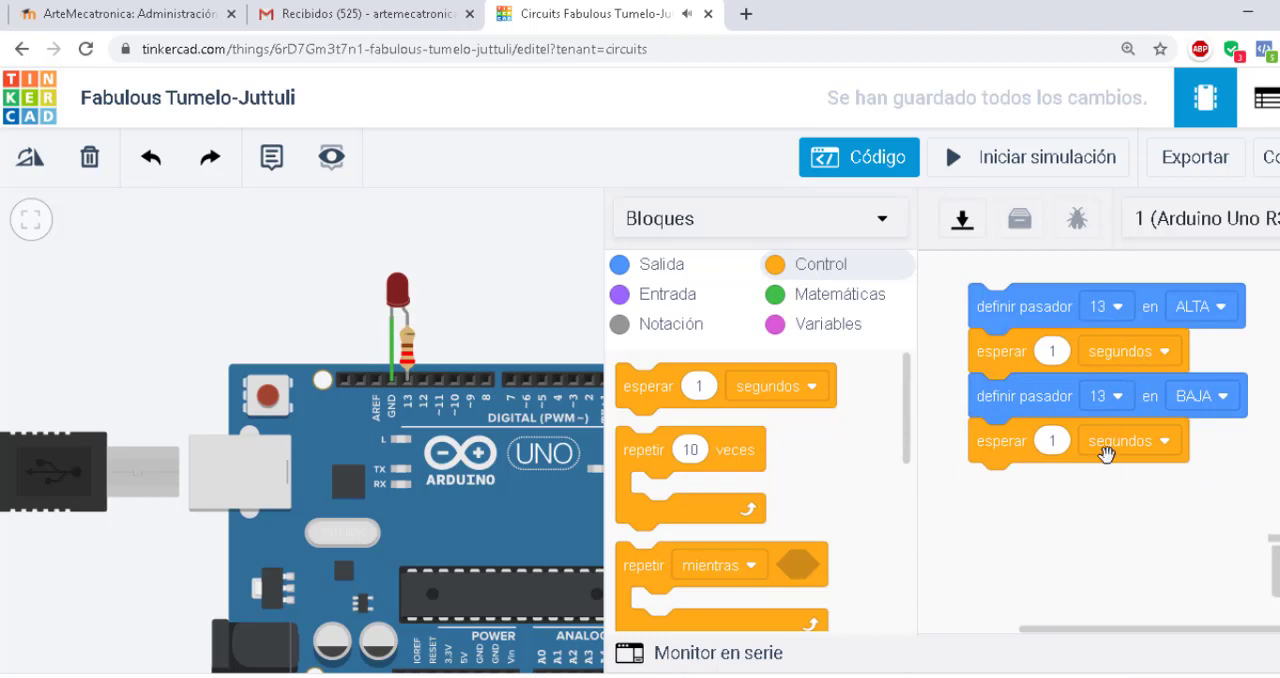
Run the simulation with the code editor hidden and watch the LED on pin 13 up close
left_click(1000, 162)
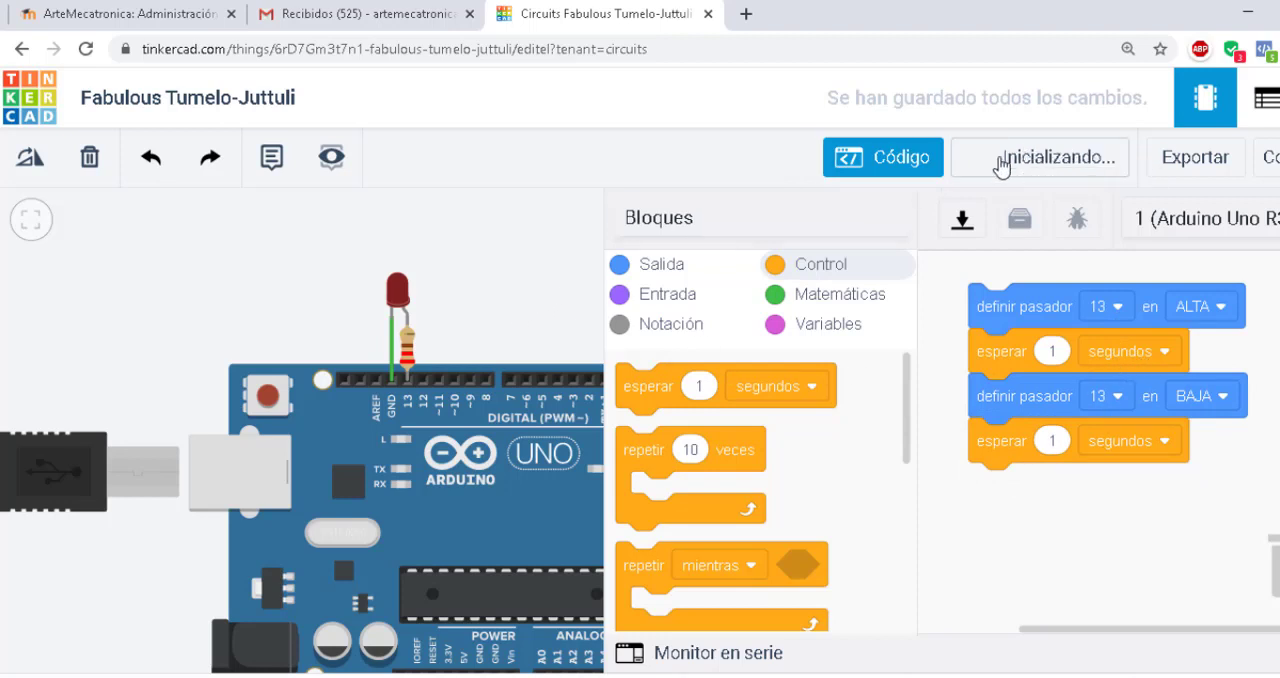
left_click(884, 162)
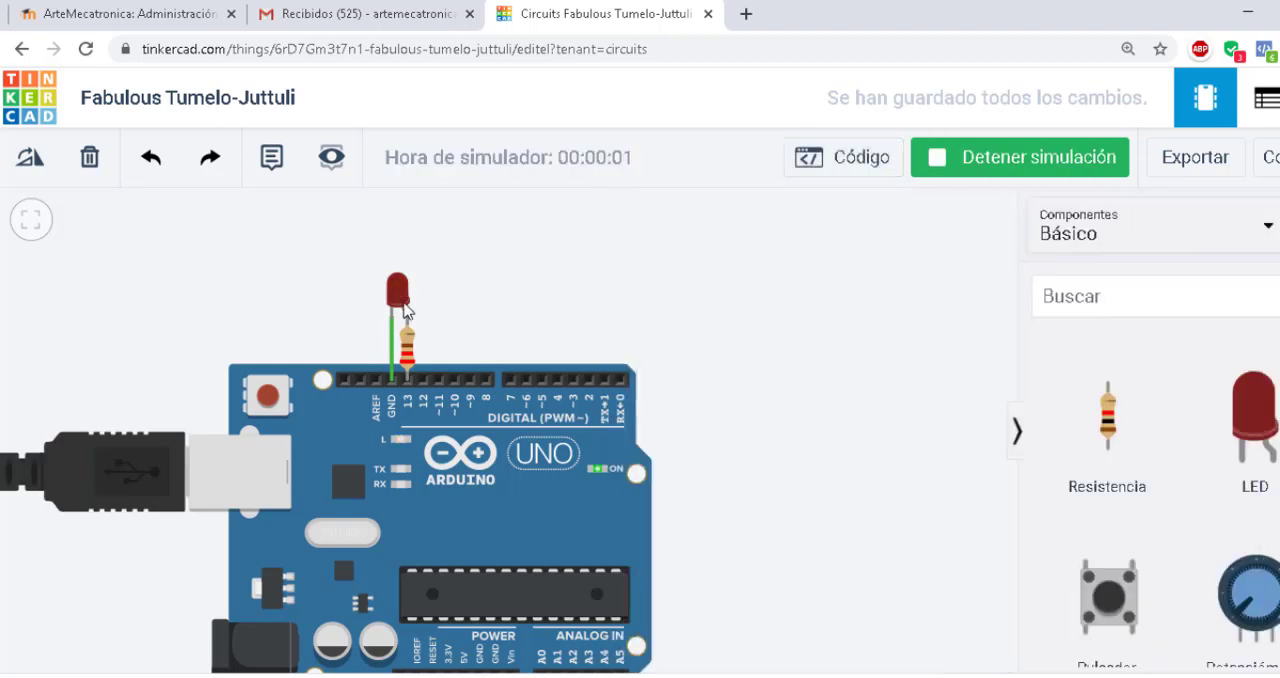
scroll(420, 292, "up", 2)
scroll(420, 292, "up", 1)
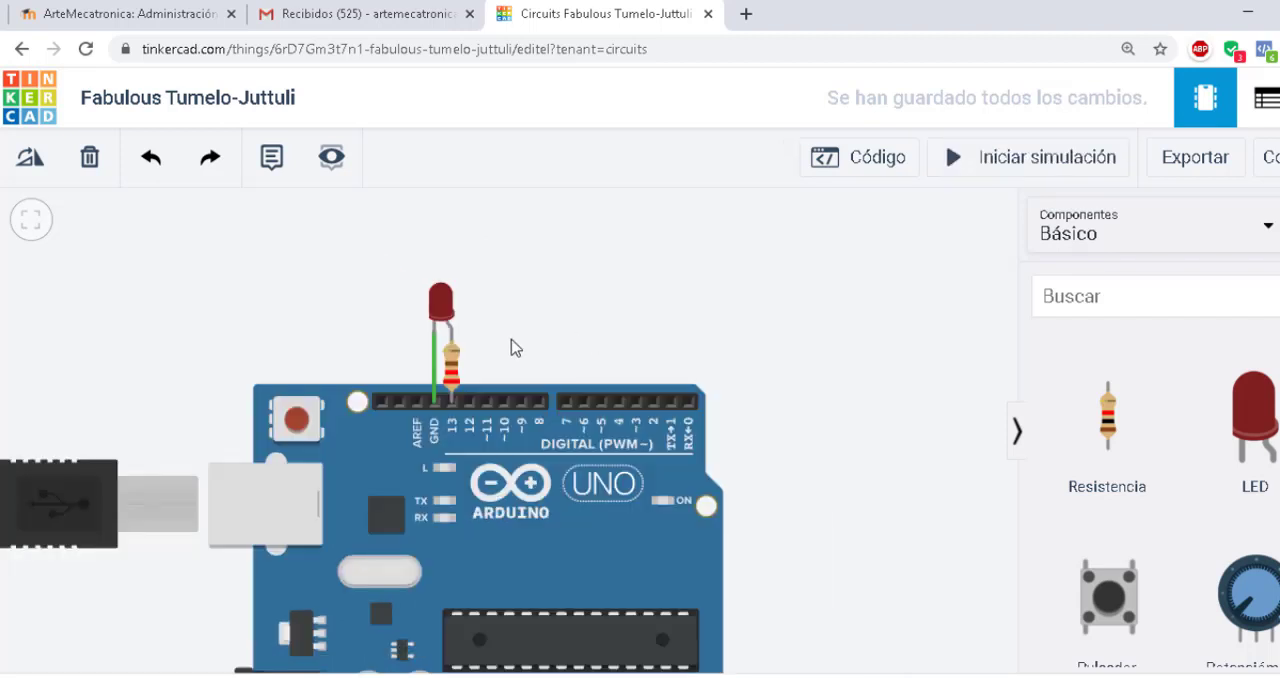
scroll(455, 320, "up", 2)
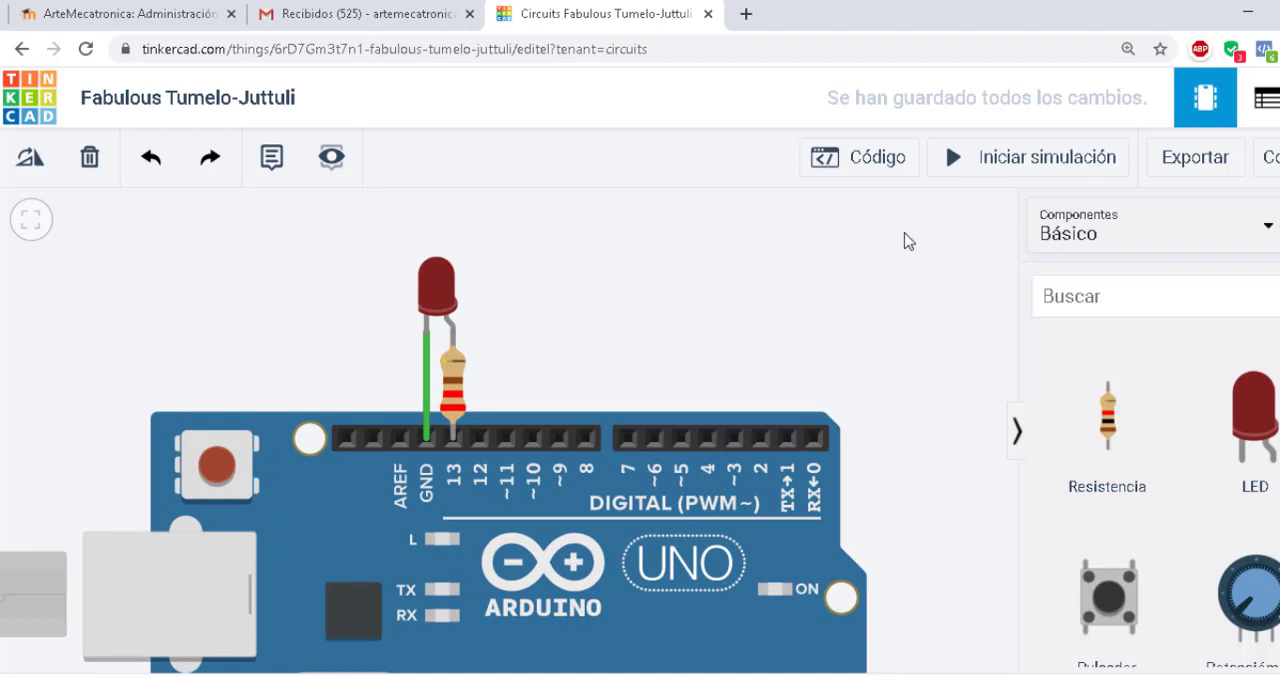
Reopen the code editor and set both wait blocks to 0.2 seconds
left_click(842, 170)
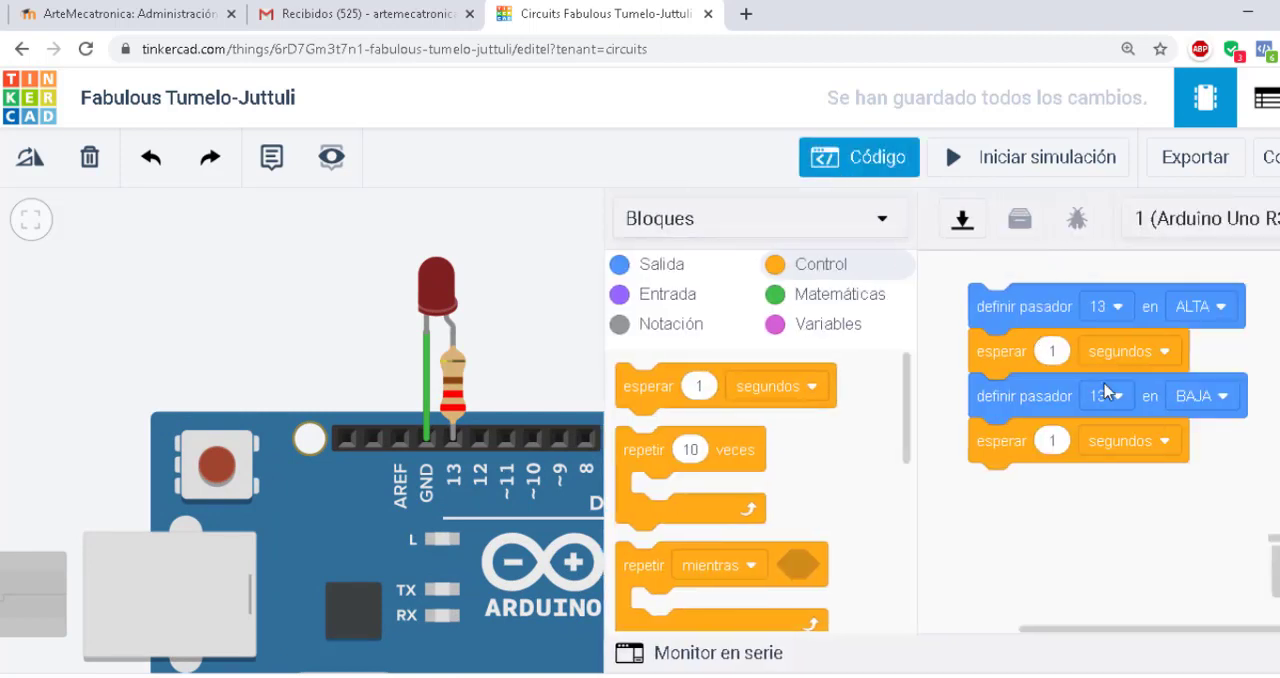
left_click(1052, 351)
type("0")
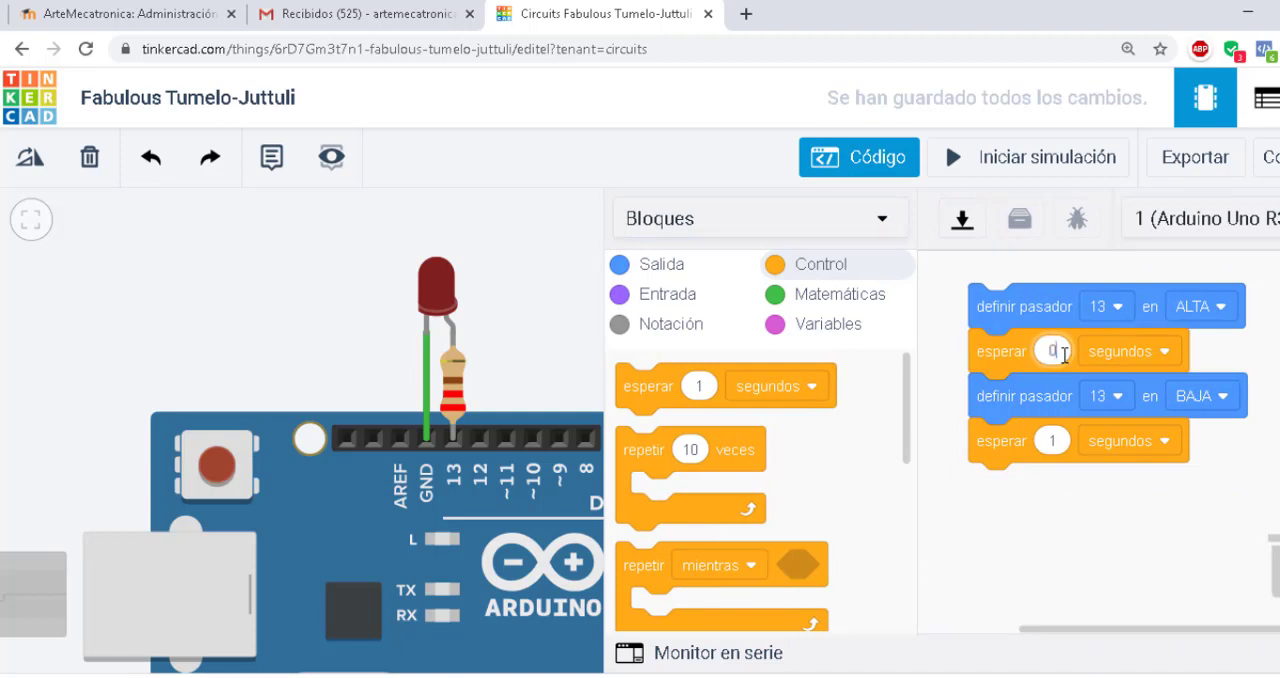
type(".5")
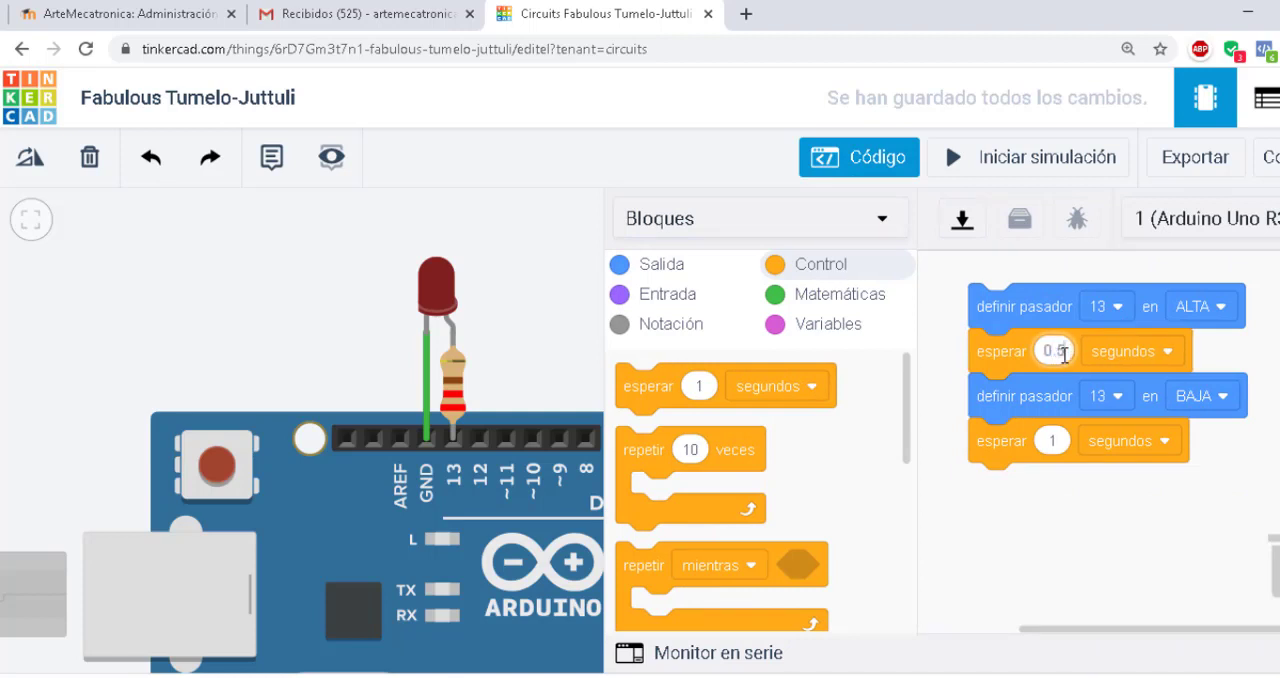
key("BackSpace")
key("BackSpace")
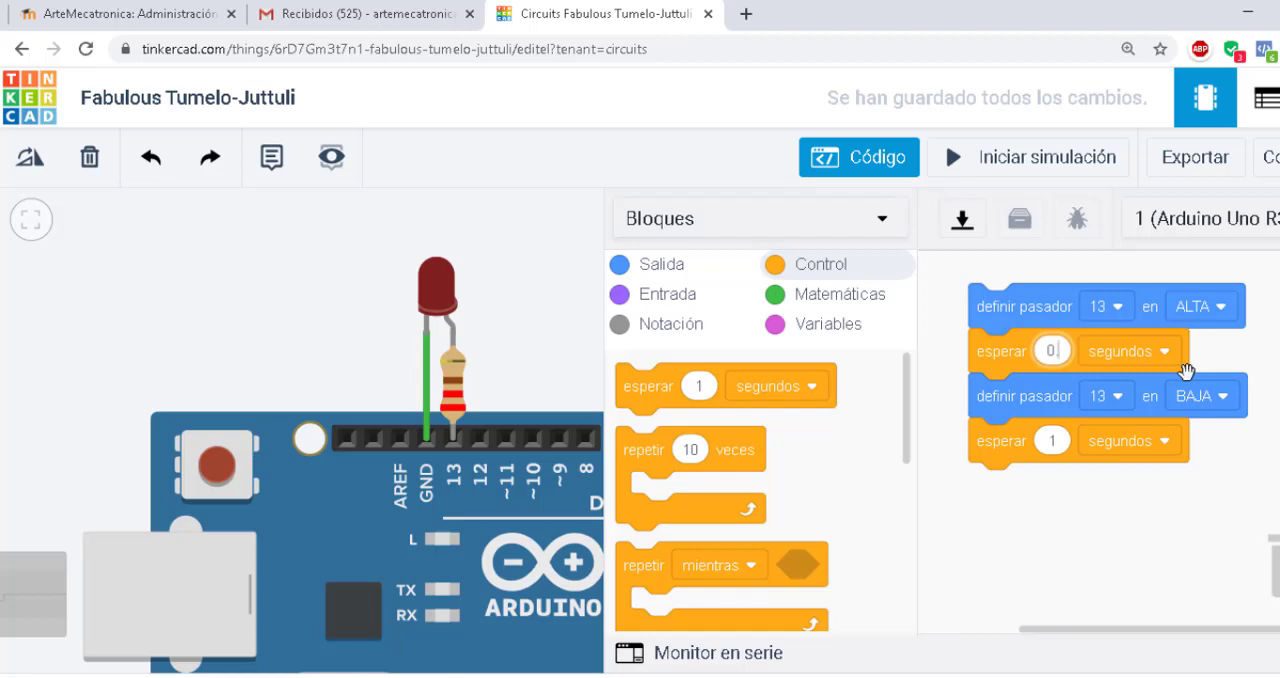
type(".2")
left_click(1054, 437)
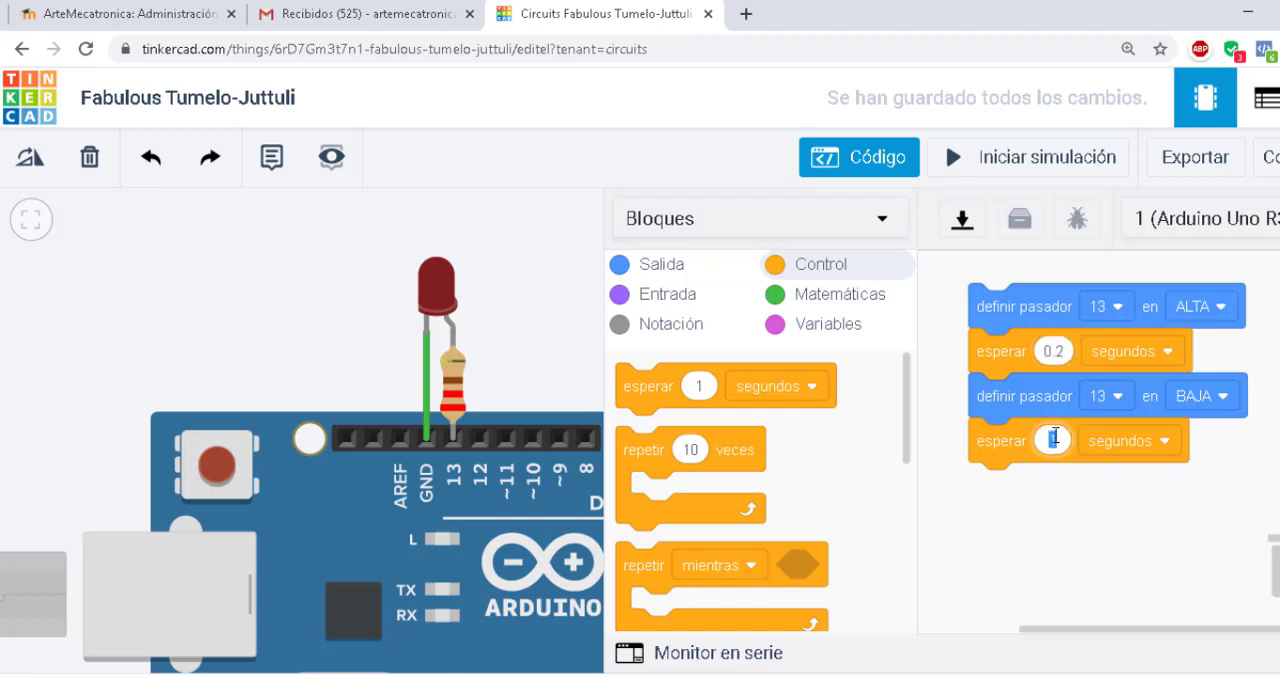
type("0.2")
left_click(1090, 533)
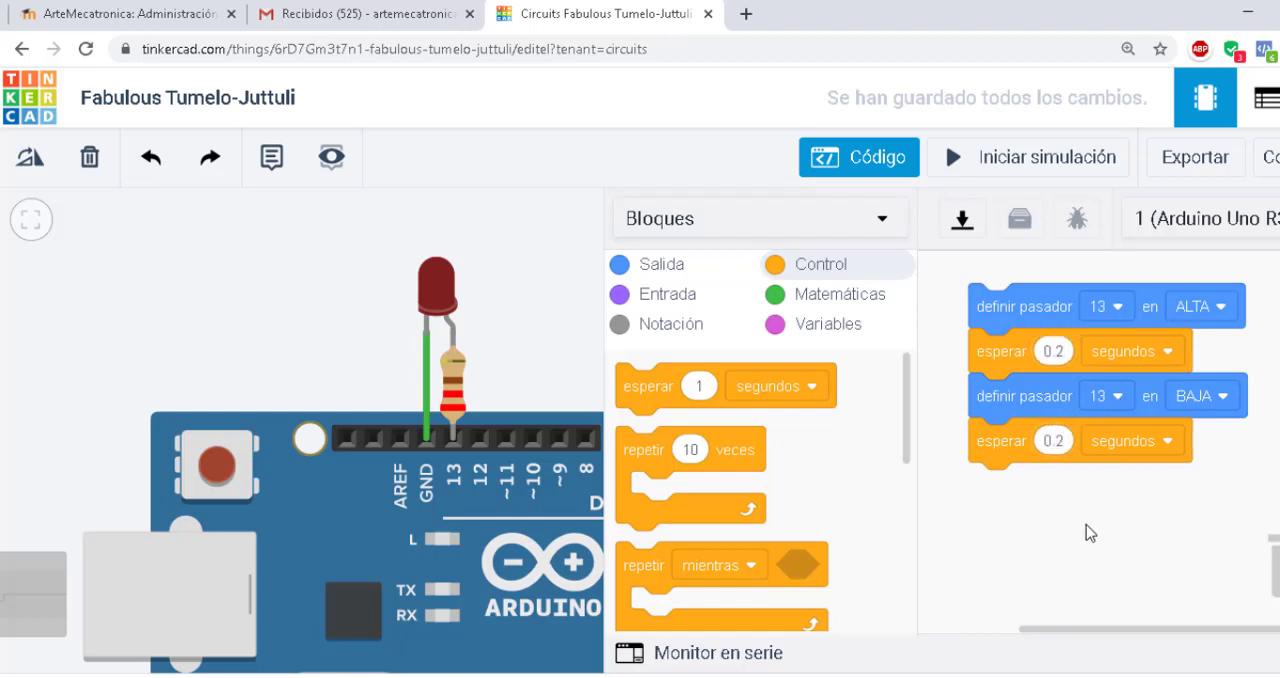
Run the simulation with the shorter waits, hide the code editor to watch the LED, and stop the simulation
left_click(982, 158)
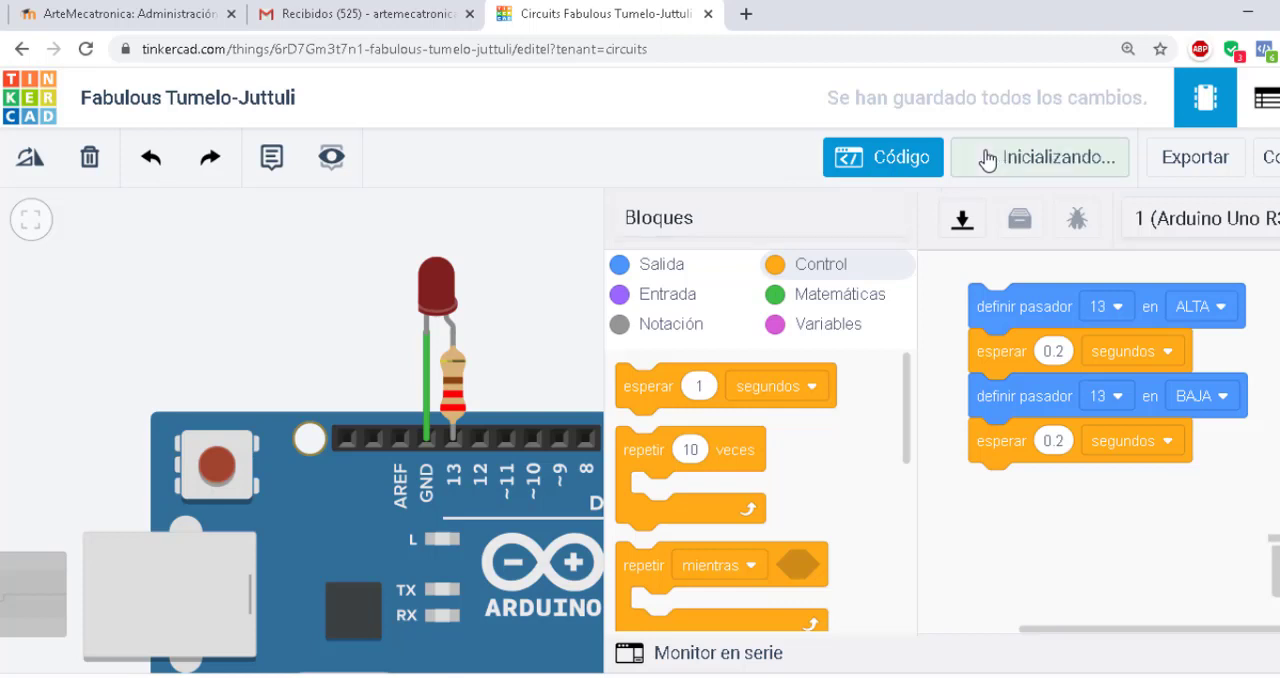
left_click(886, 158)
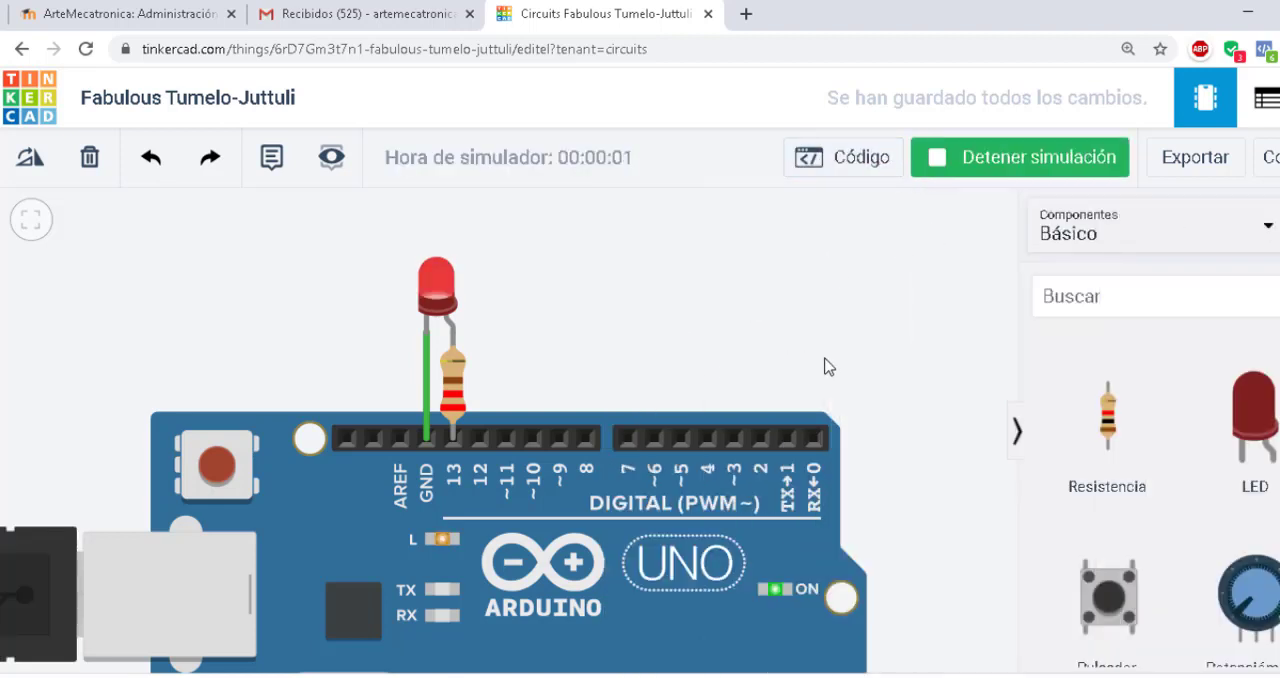
left_click(962, 160)
Move the resistor to digital pin 10 and wire the LED's anode to its upper end
left_click_drag(461, 390, 533, 403)
left_click(601, 346)
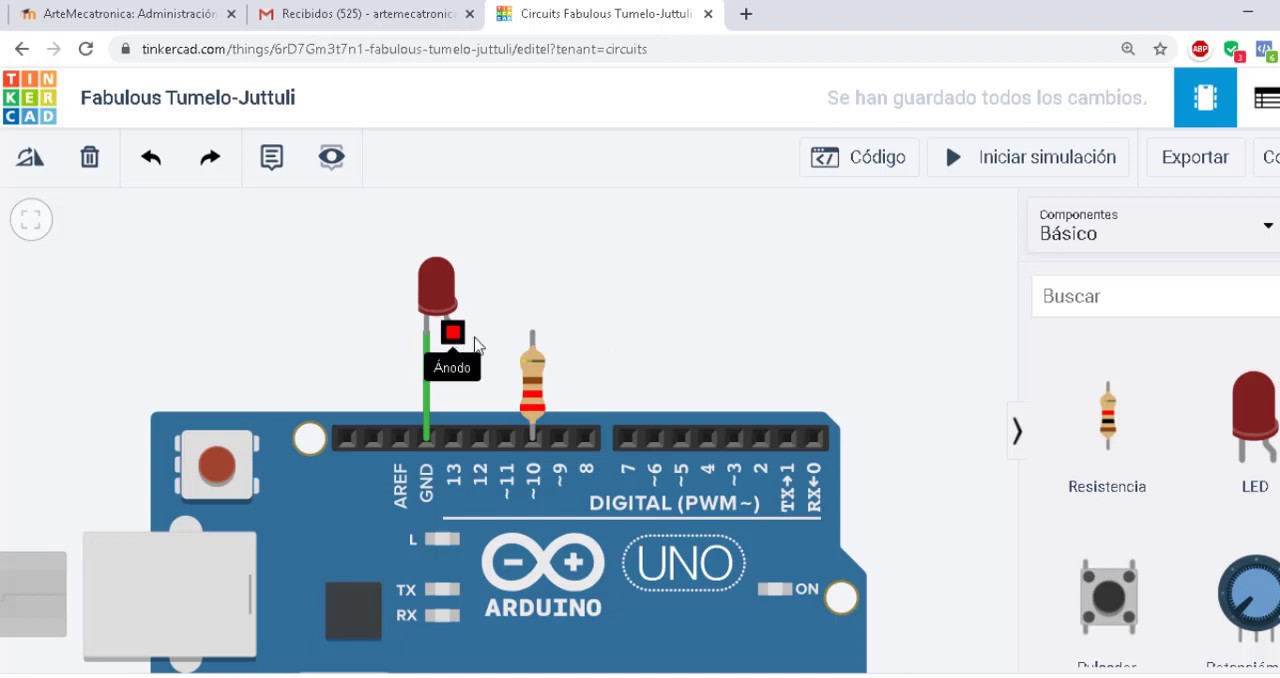
left_click(475, 340)
left_click(533, 333)
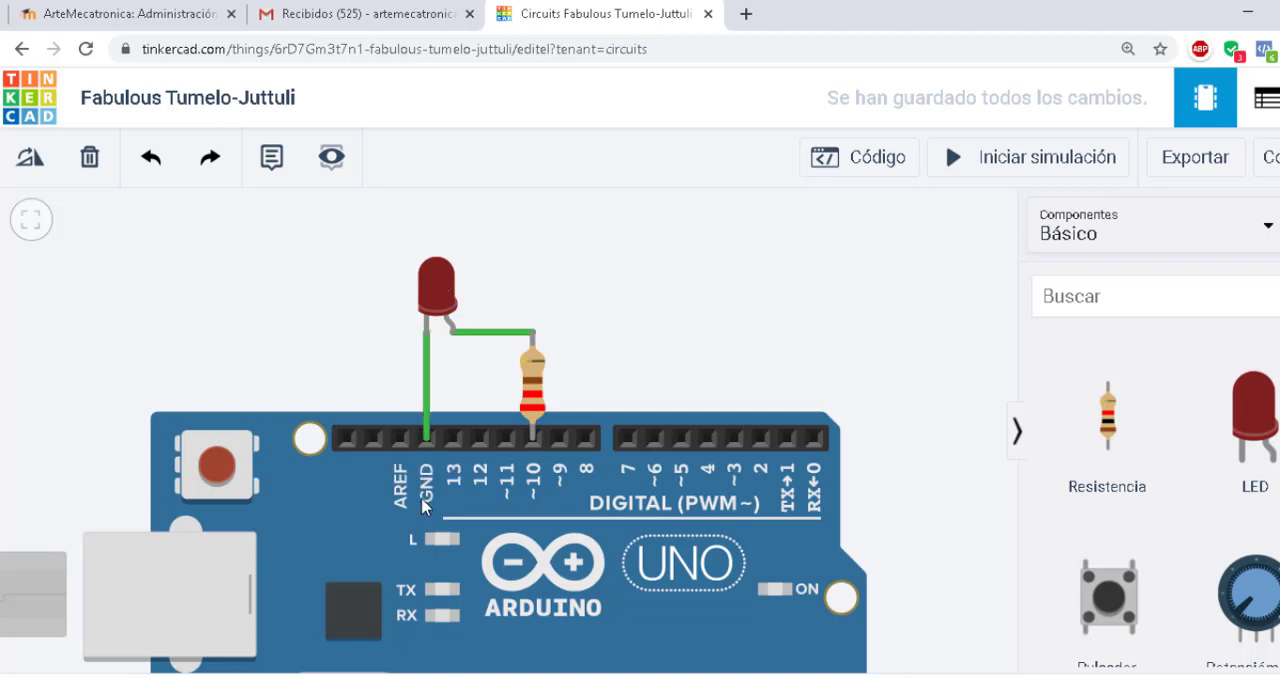
left_click_drag(478, 236, 456, 258)
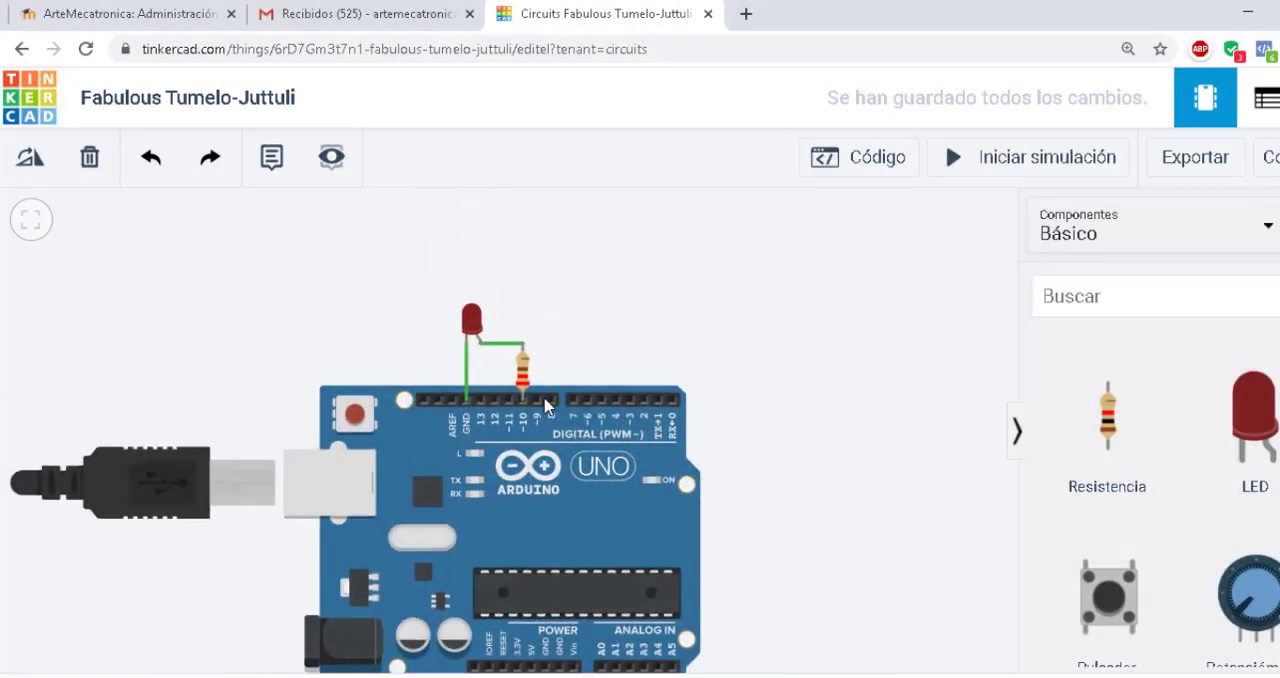
scroll(530, 505, "up", 5)
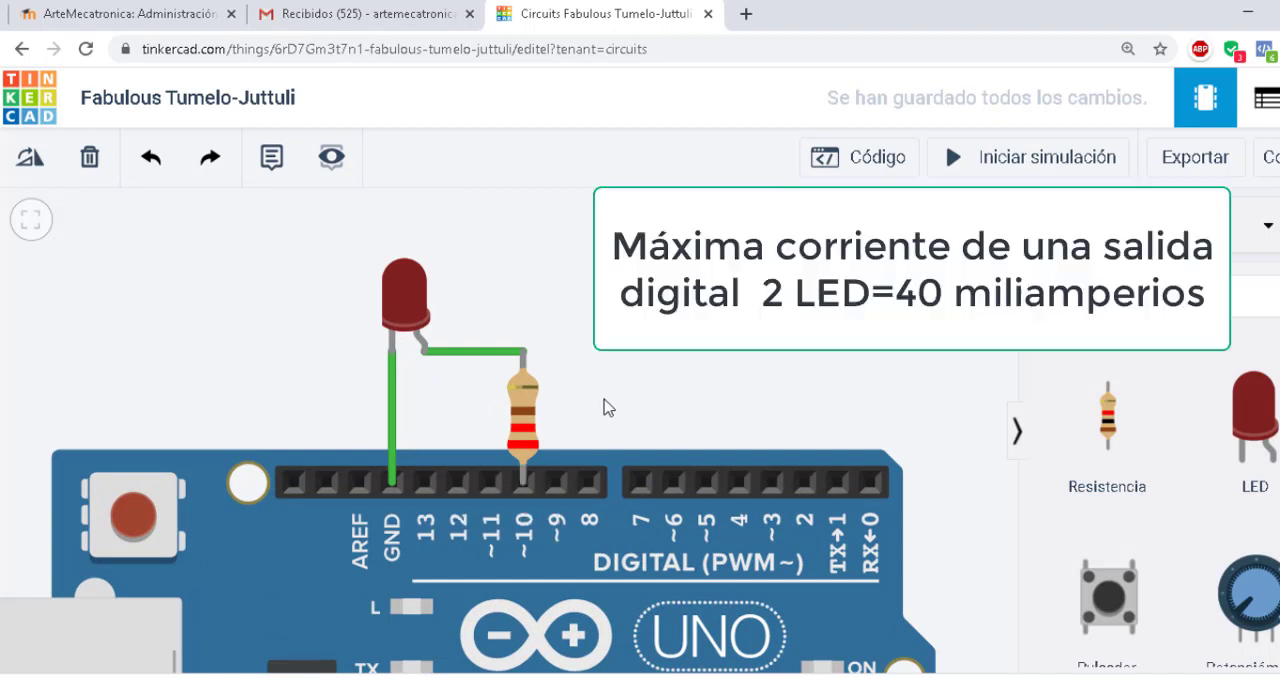
scroll(626, 391, "down", 2)
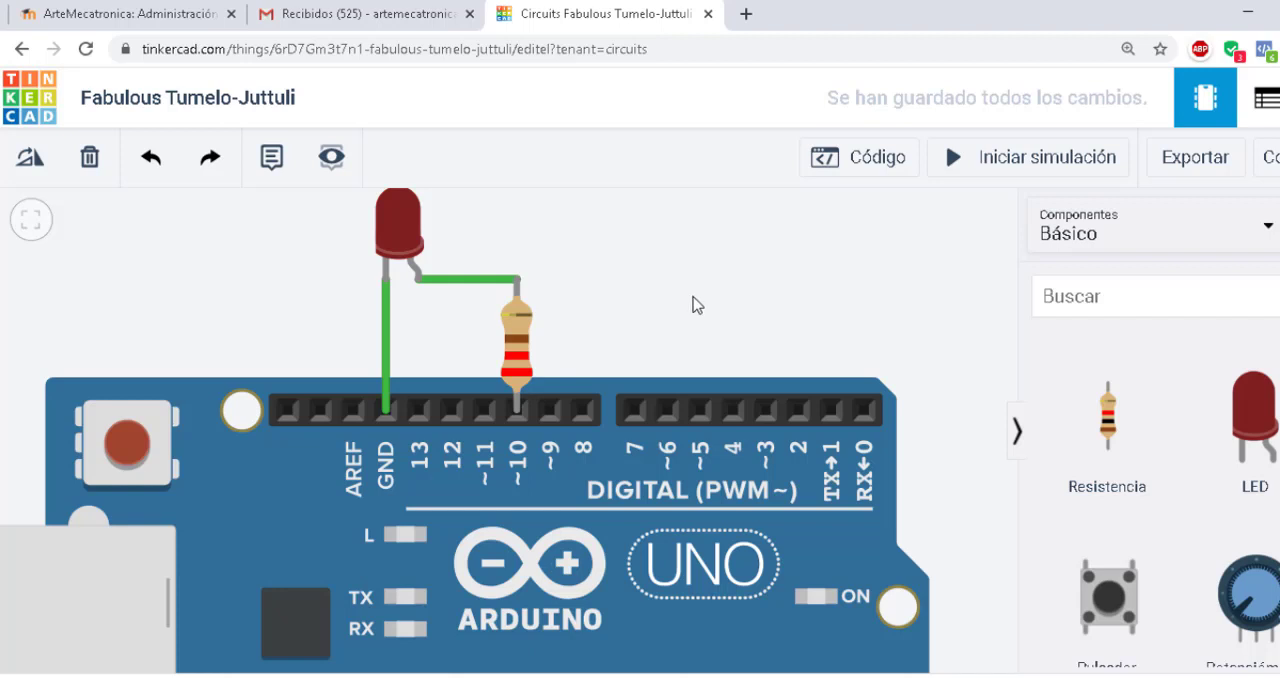
scroll(672, 316, "down", 3)
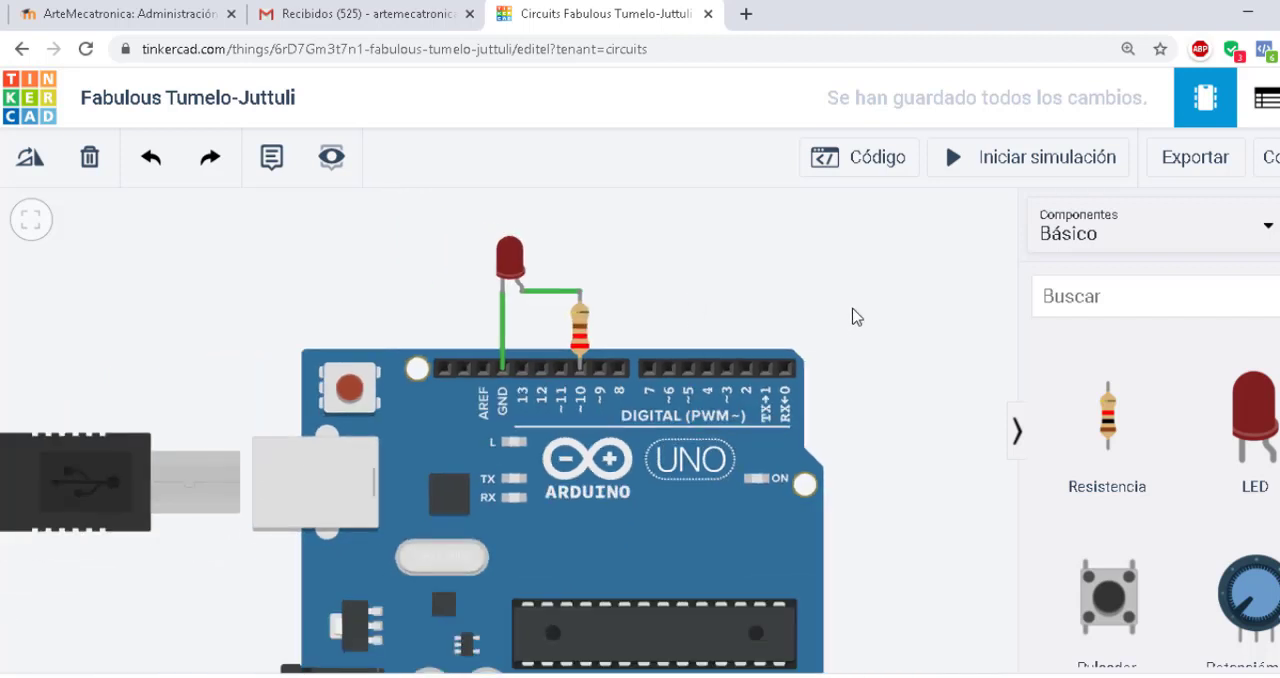
left_click_drag(850, 308, 832, 299)
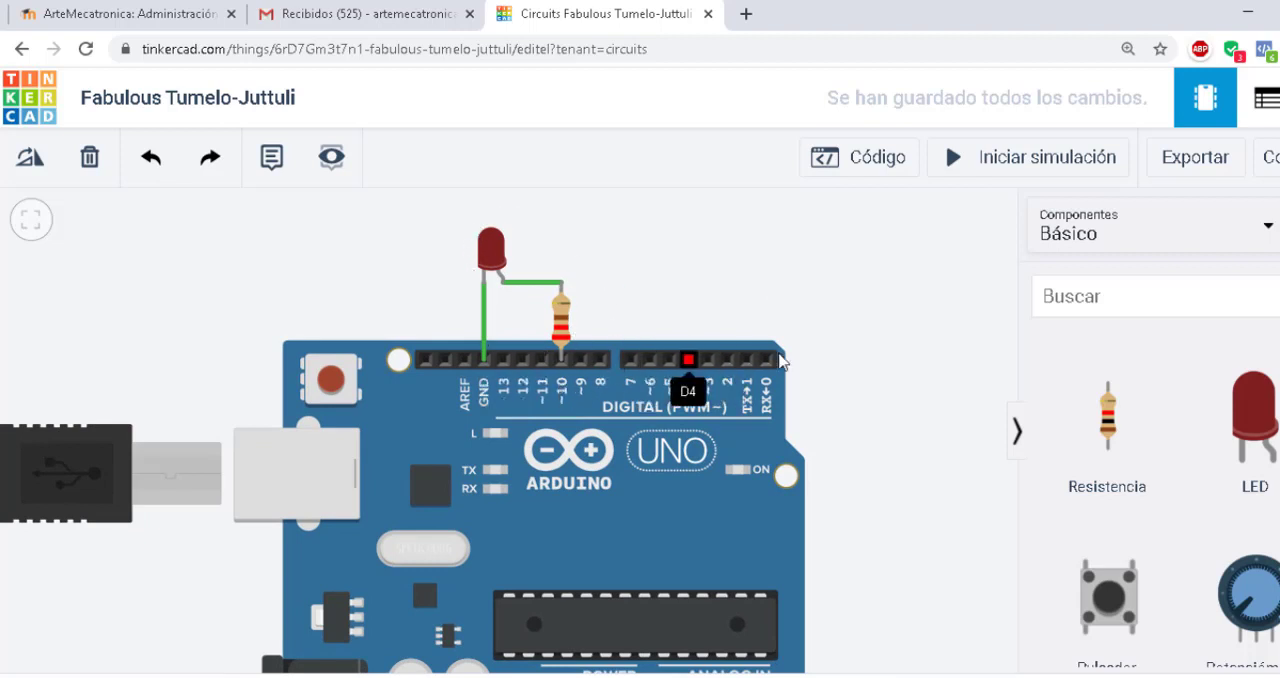
left_click_drag(852, 374, 860, 348)
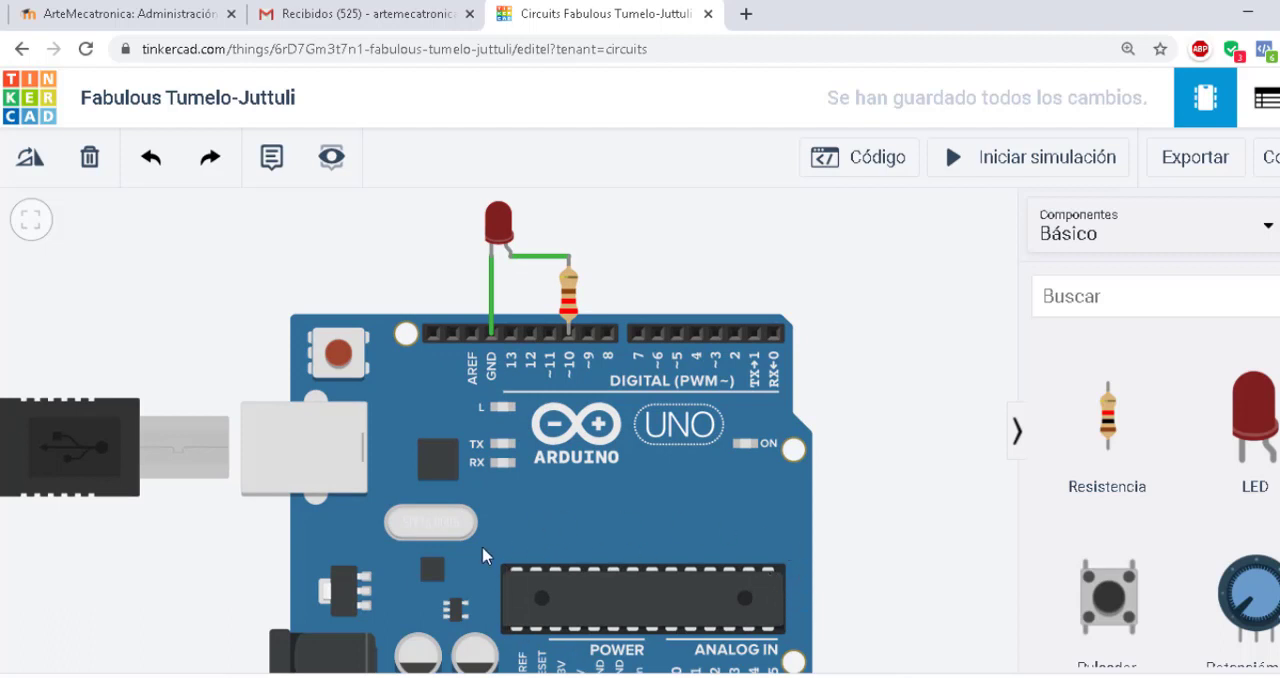
scroll(683, 294, "up", 1)
scroll(623, 323, "down", 3)
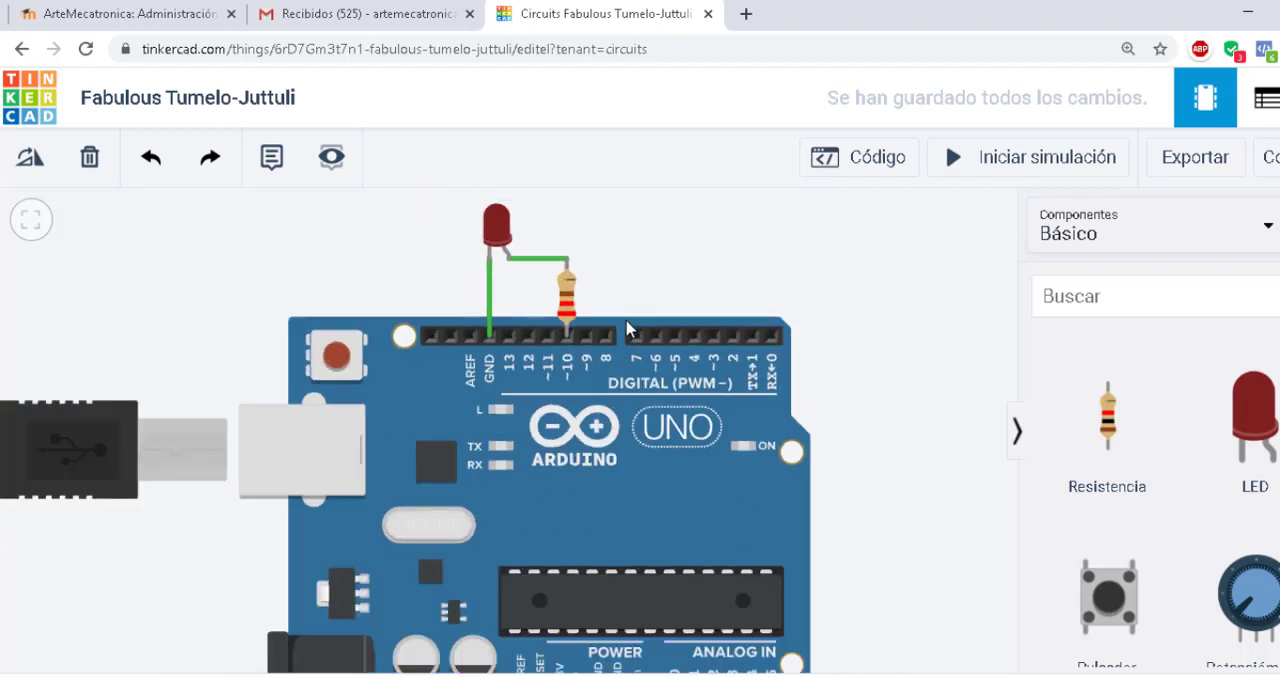
left_click_drag(820, 460, 770, 413)
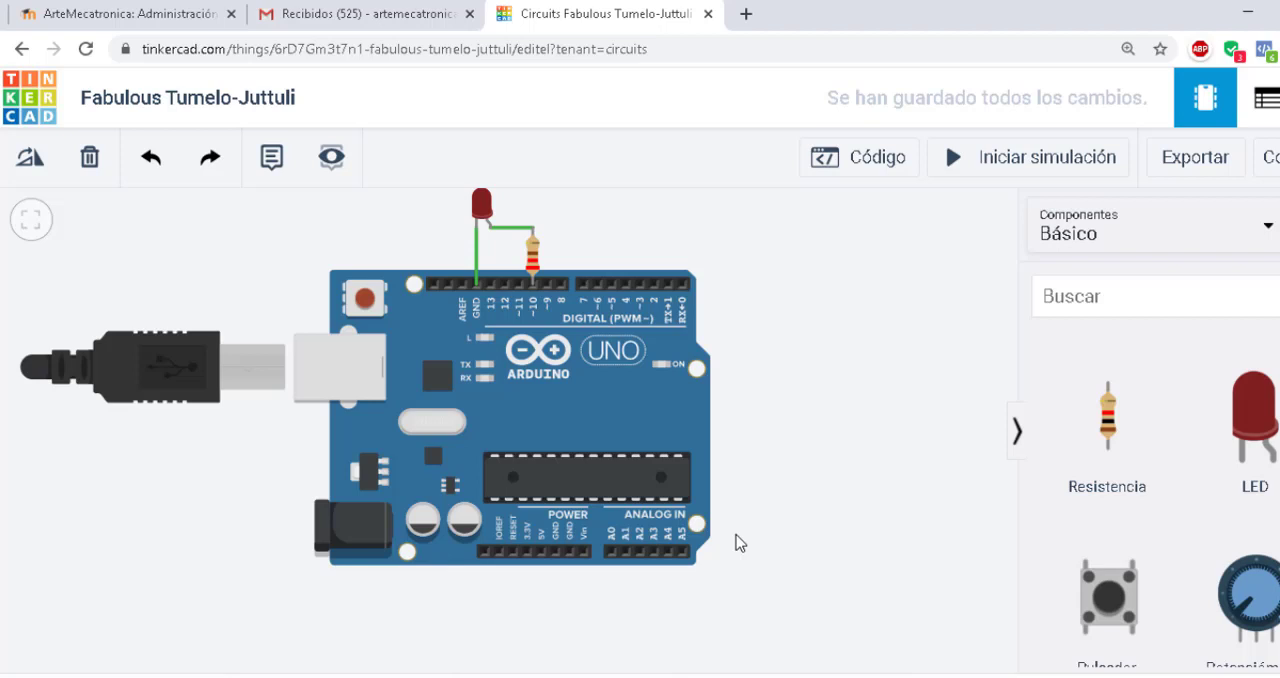
left_click(540, 555)
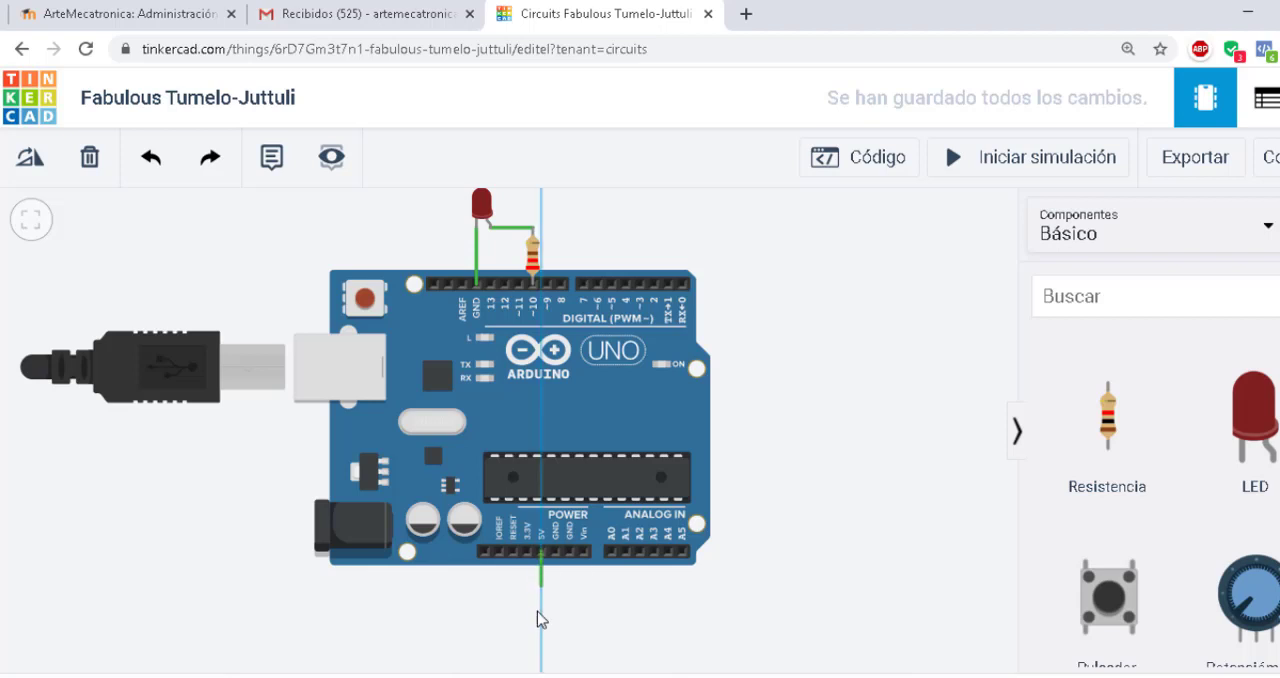
key("Escape")
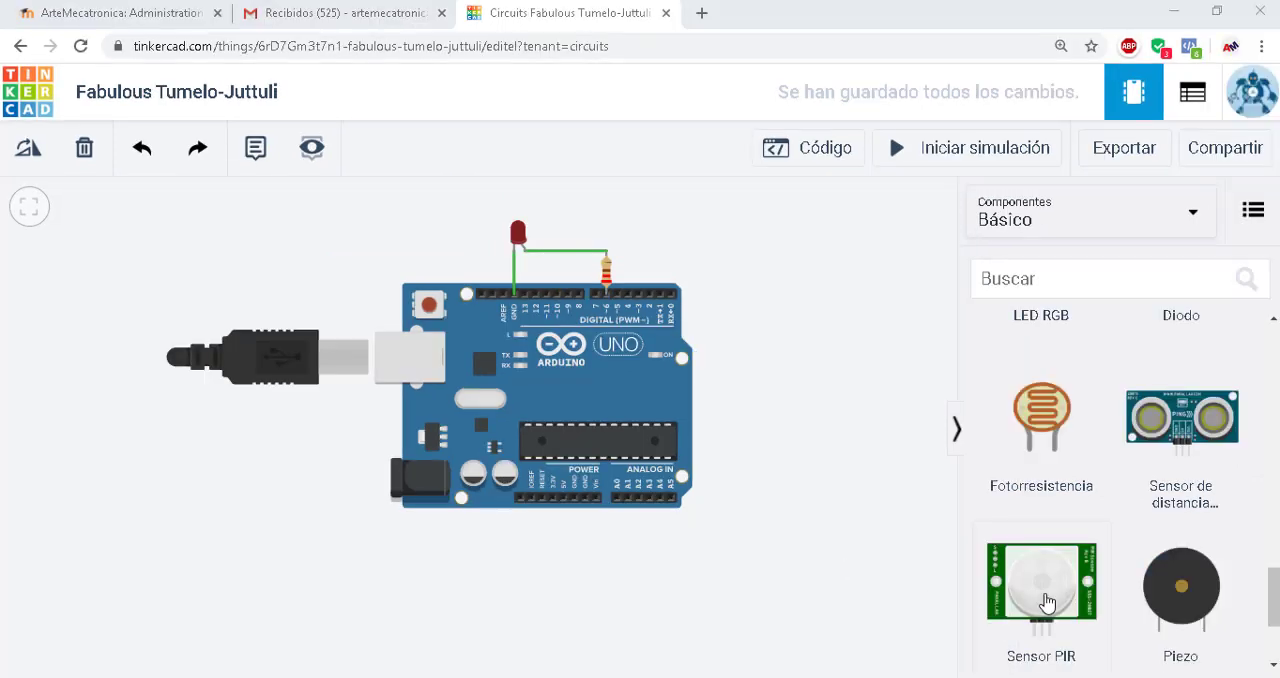
Place a PIR sensor, an ultrasonic distance sensor and a piezo side by side in a row below the Arduino
left_click_drag(825, 599, 140, 590)
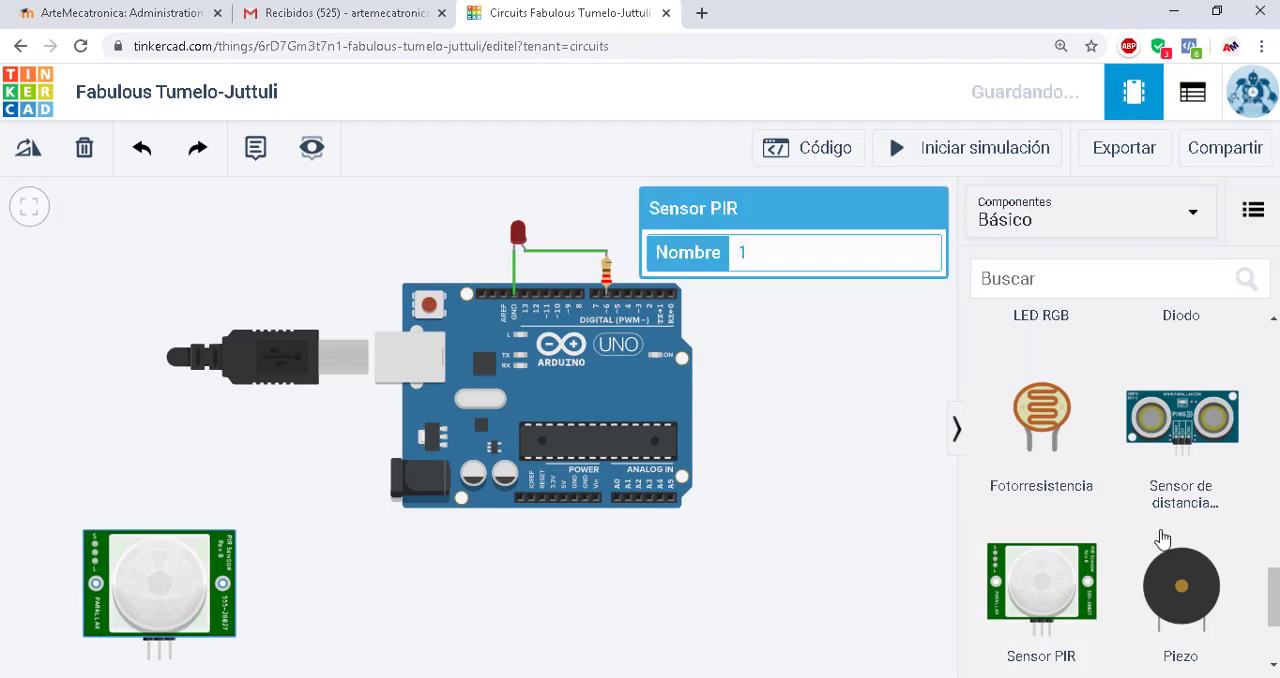
left_click_drag(1104, 444, 371, 591)
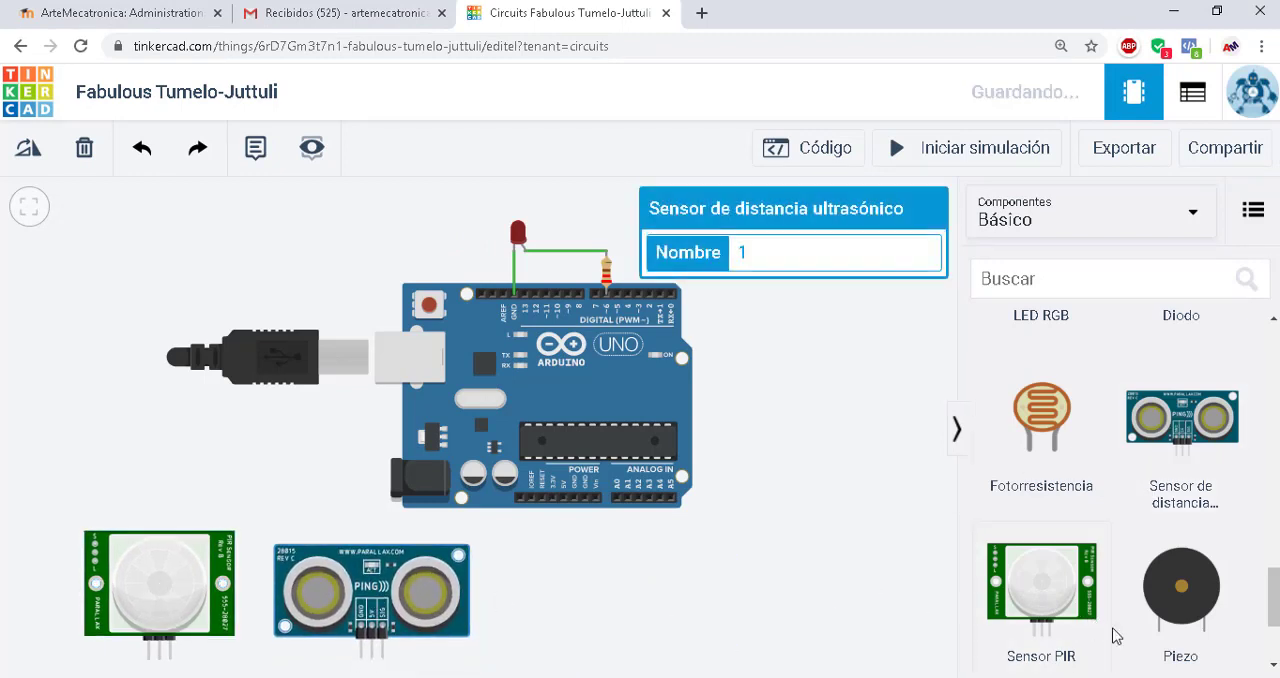
left_click_drag(1168, 585, 583, 646)
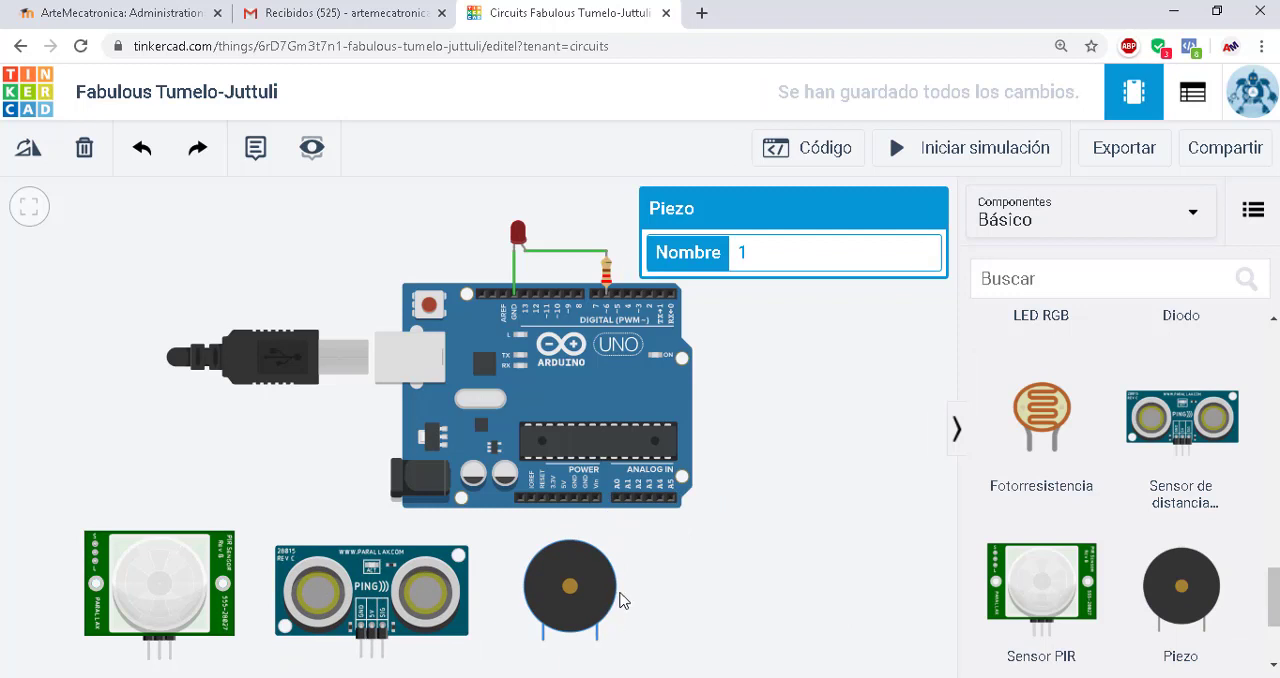